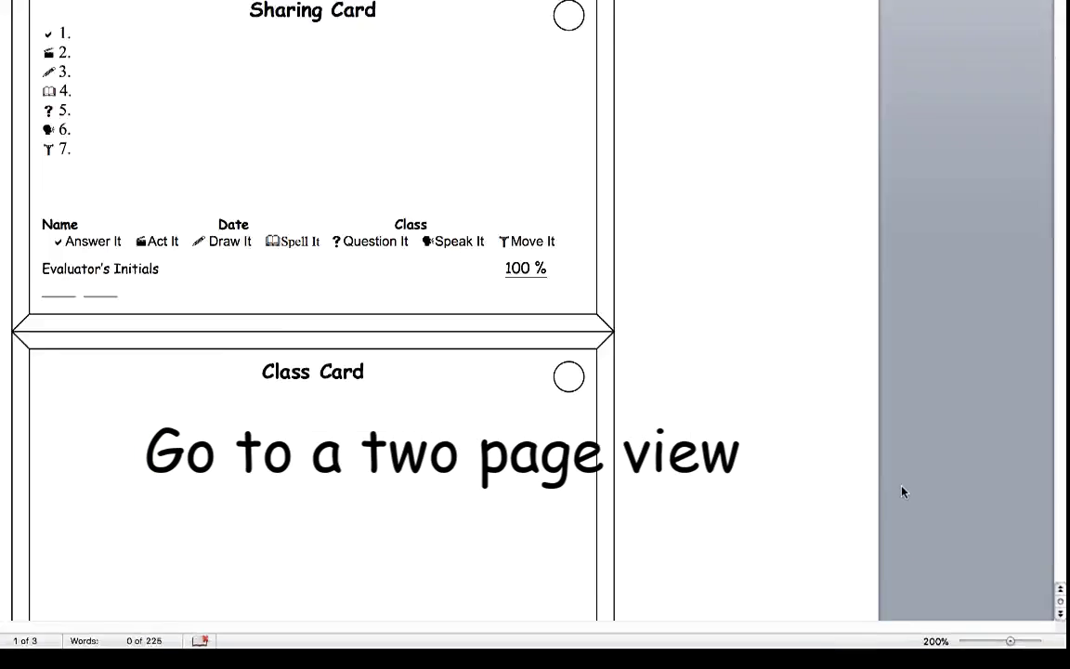
Zoom out to about 89% so both card pages show side by side.
{"action": "left_click_drag", "start_coordinate": [952, 588], "coordinate": [922, 590]}
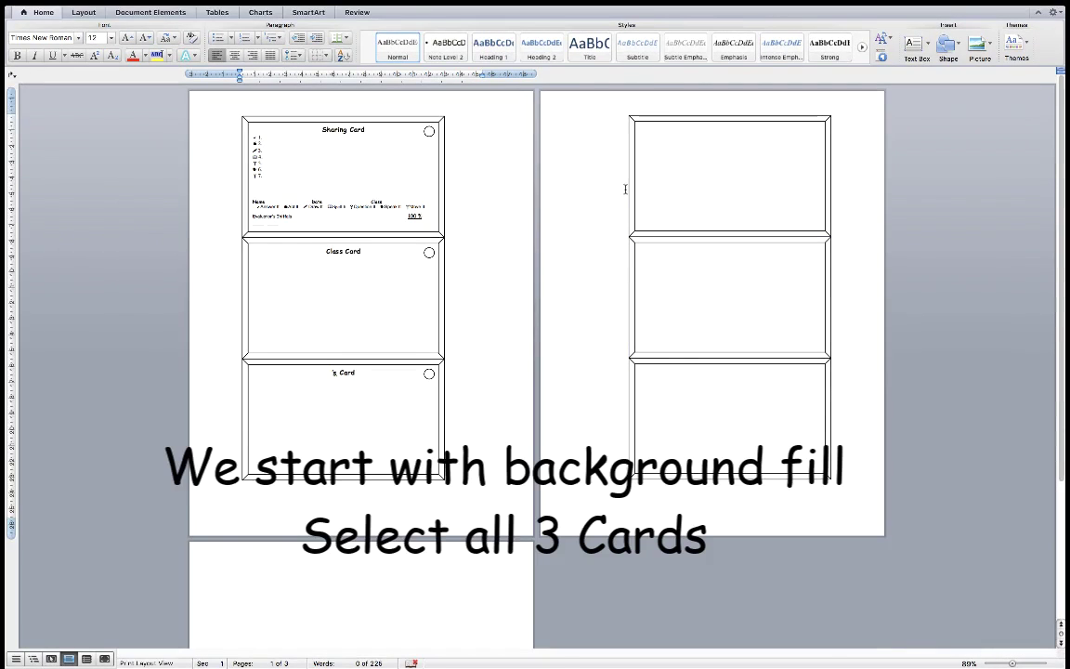
Select the three back cards and switch their fill to Picture or Texture.
{"action": "left_click", "coordinate": [630, 184]}
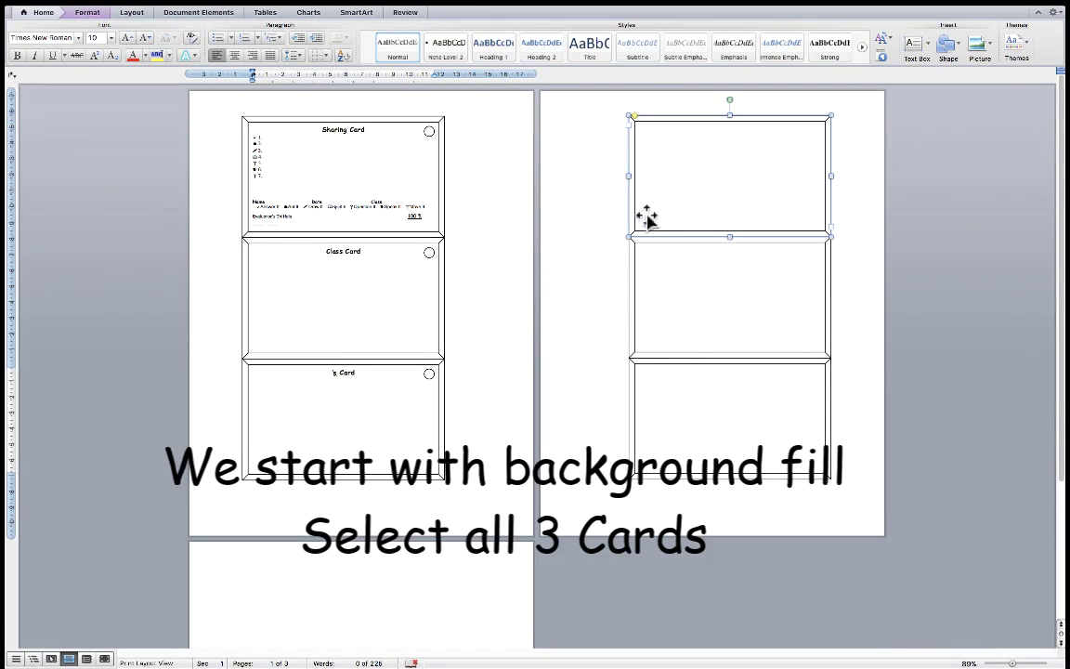
{"action": "left_click", "coordinate": [641, 412], "text": "shift"}
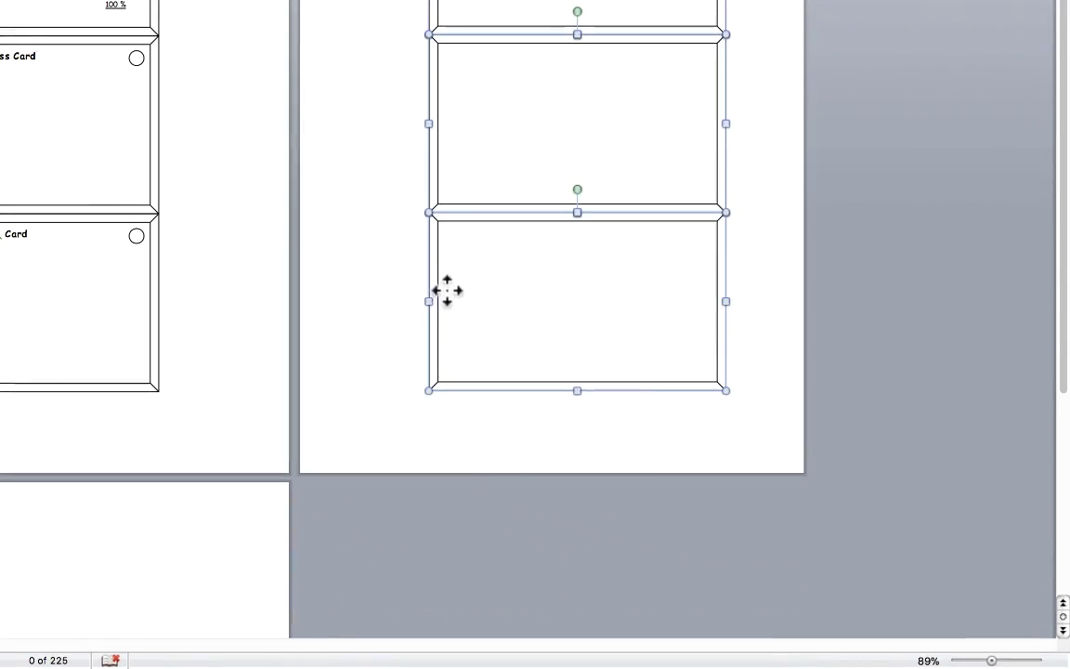
{"action": "right_click", "coordinate": [447, 291]}
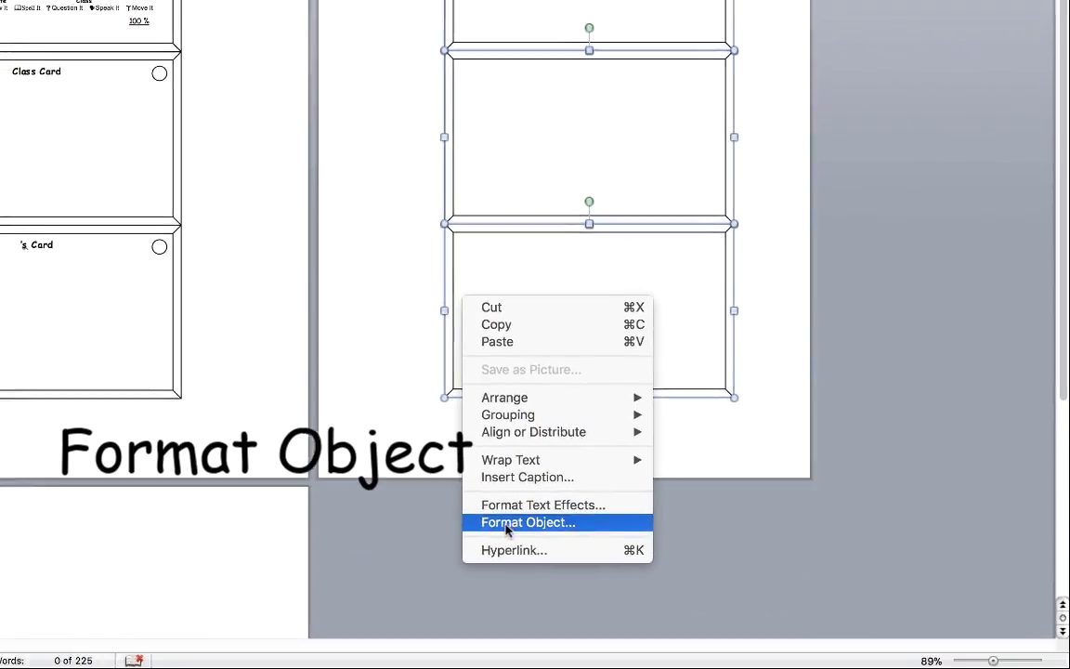
{"action": "left_click", "coordinate": [515, 519]}
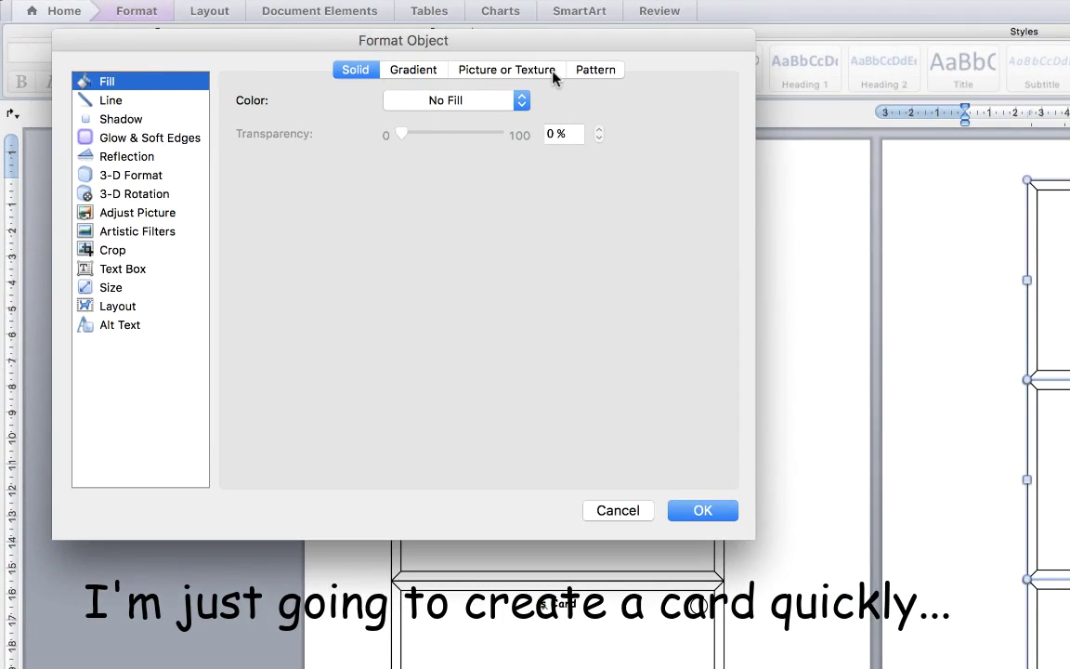
{"action": "left_click", "coordinate": [554, 78]}
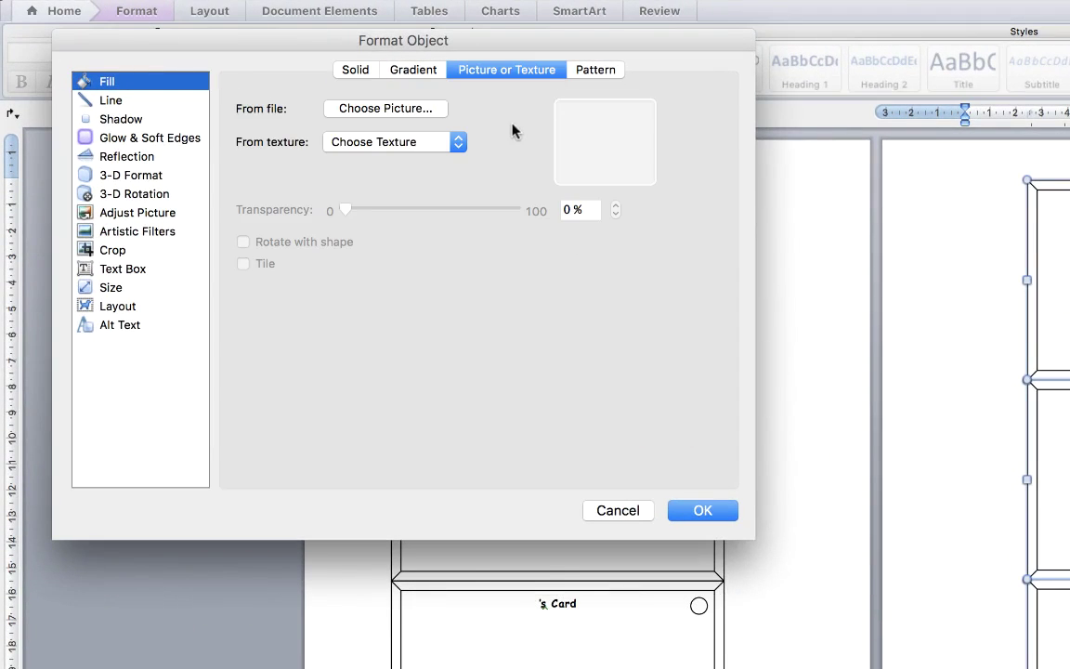
{"action": "left_click", "coordinate": [442, 111]}
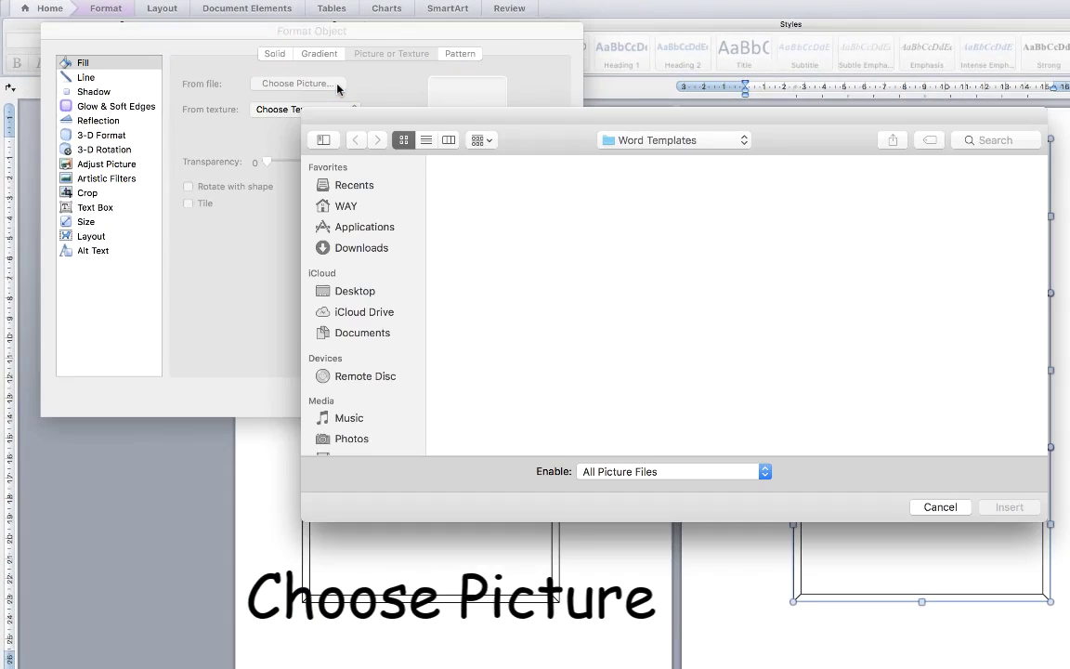
Fill them with P1090803.jpg from All WAY Images at 60% transparency.
{"action": "left_click", "coordinate": [422, 291]}
{"action": "left_click", "coordinate": [487, 218]}
{"action": "double_click", "coordinate": [487, 217]}
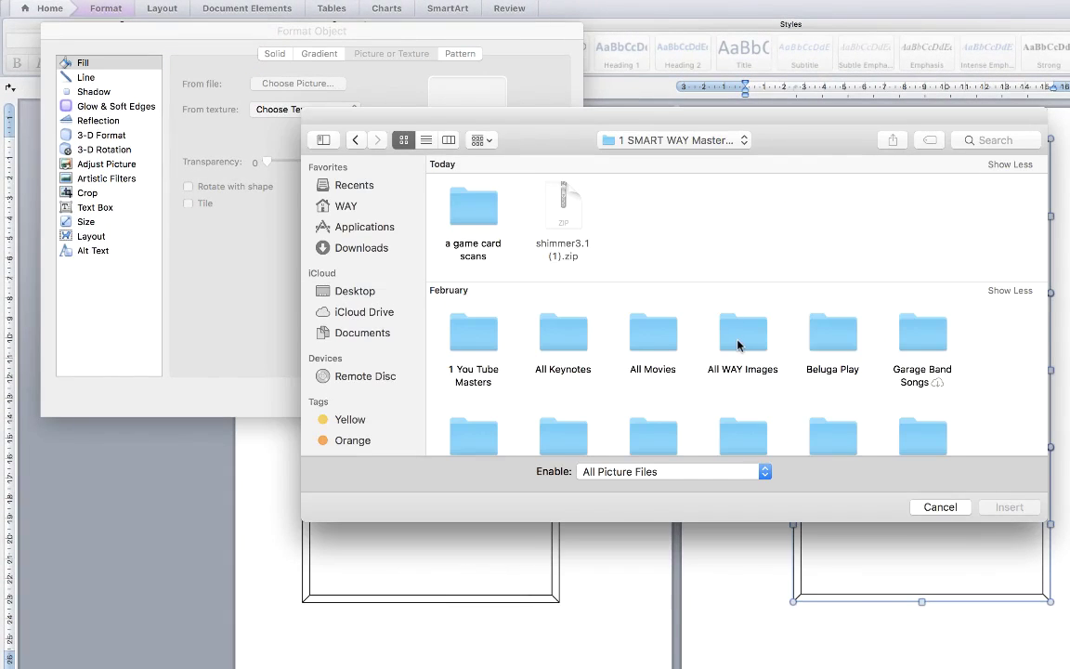
{"action": "double_click", "coordinate": [741, 340]}
{"action": "left_click", "coordinate": [563, 311]}
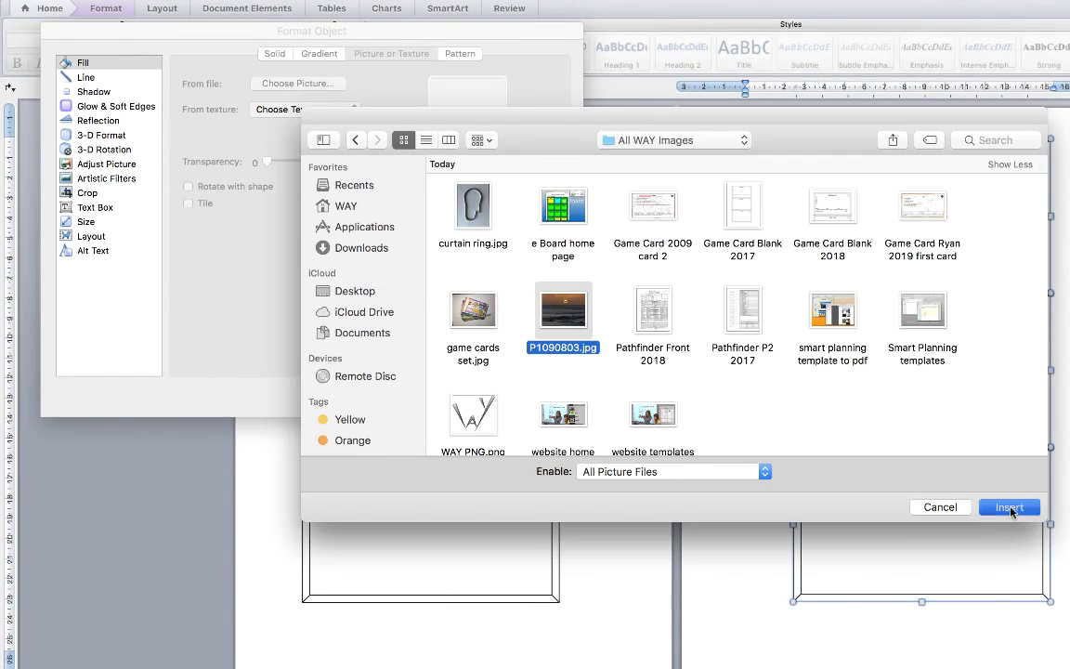
{"action": "left_click", "coordinate": [1010, 507]}
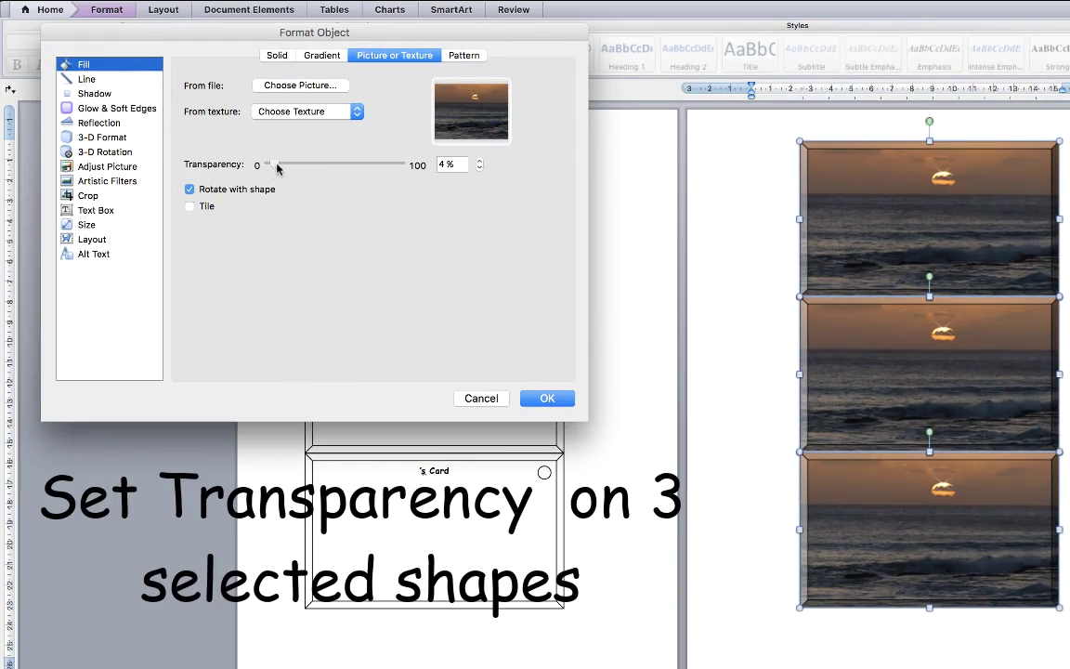
{"action": "left_click_drag", "start_coordinate": [276, 167], "coordinate": [348, 167]}
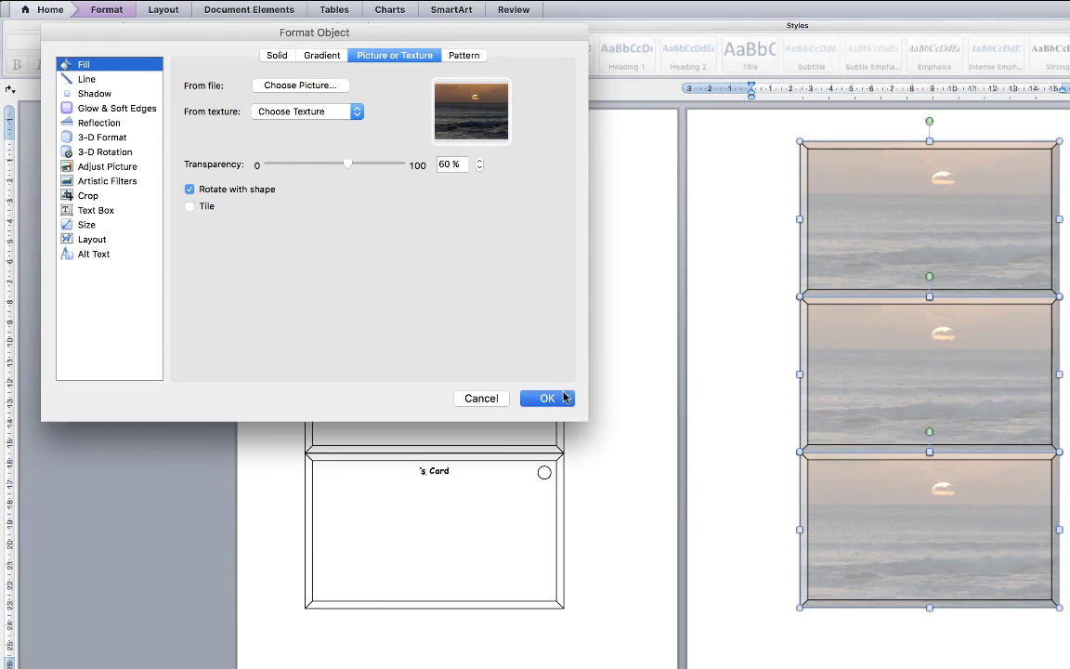
{"action": "left_click", "coordinate": [548, 397]}
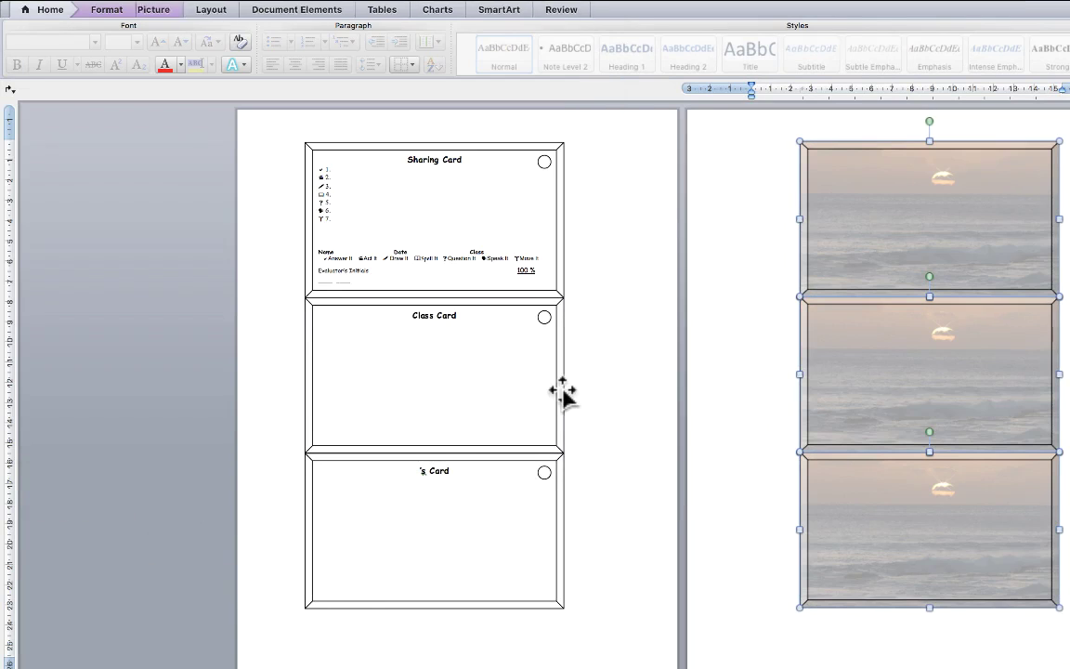
Select the Sharing, Class and third question cards and choose a Picture or Texture fill.
{"action": "left_click", "coordinate": [313, 157]}
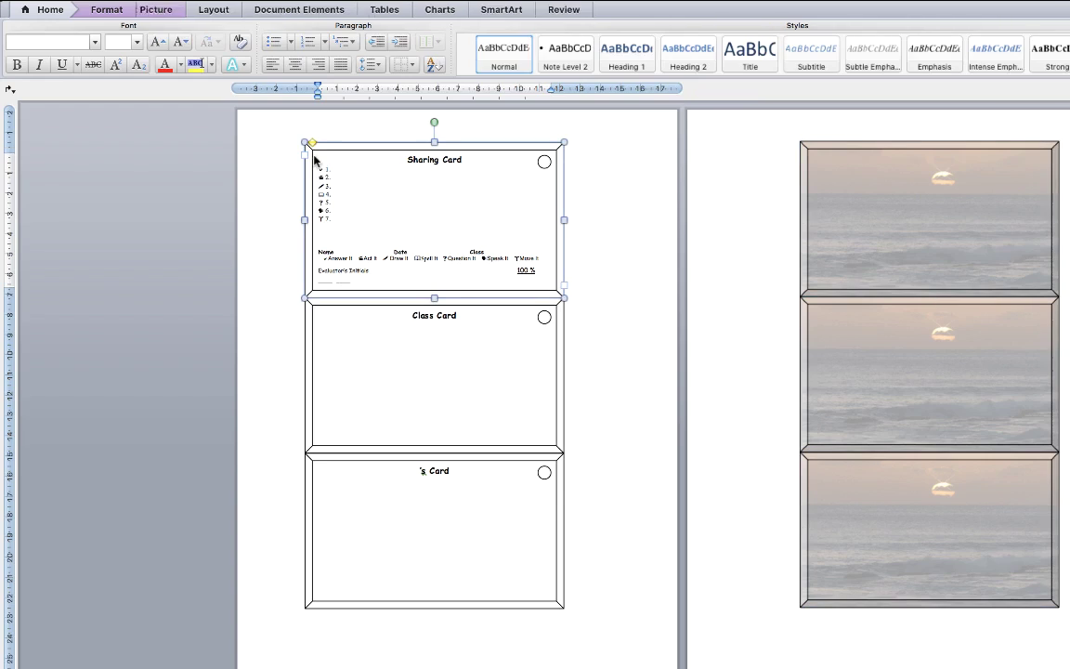
{"action": "left_click", "coordinate": [314, 373], "text": "shift"}
{"action": "left_click", "coordinate": [316, 517], "text": "shift"}
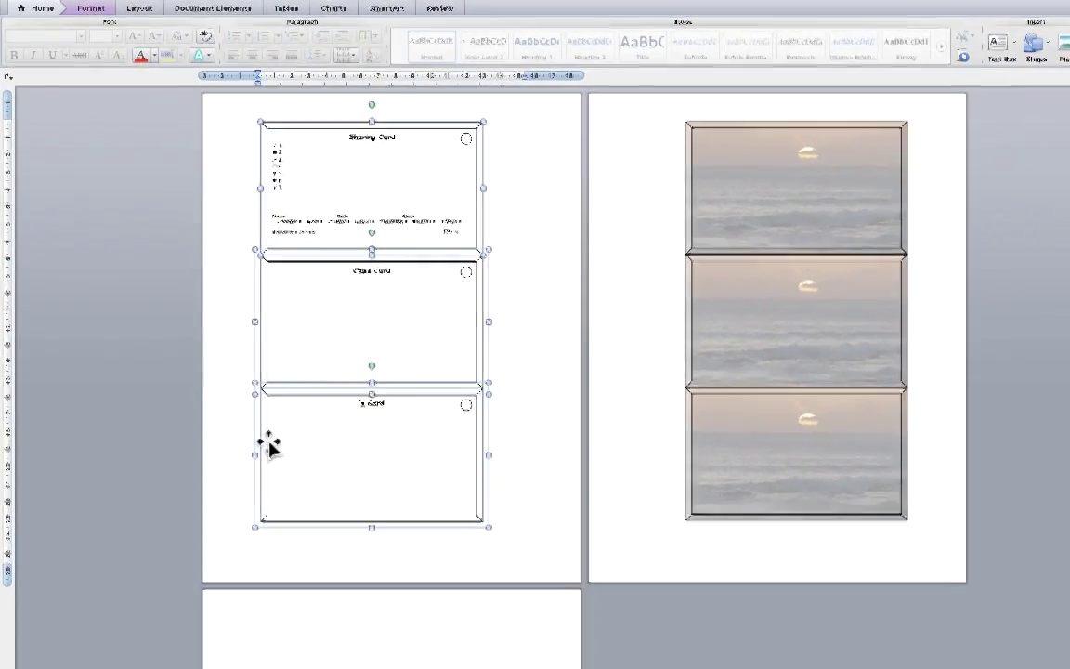
{"action": "right_click", "coordinate": [269, 445]}
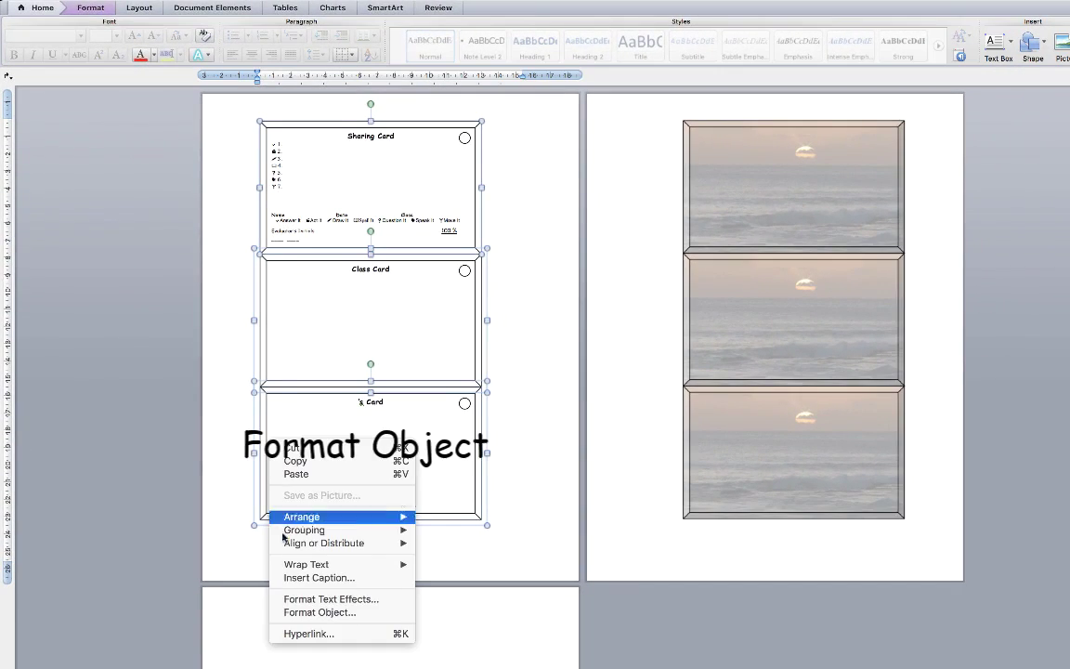
{"action": "left_click", "coordinate": [302, 613]}
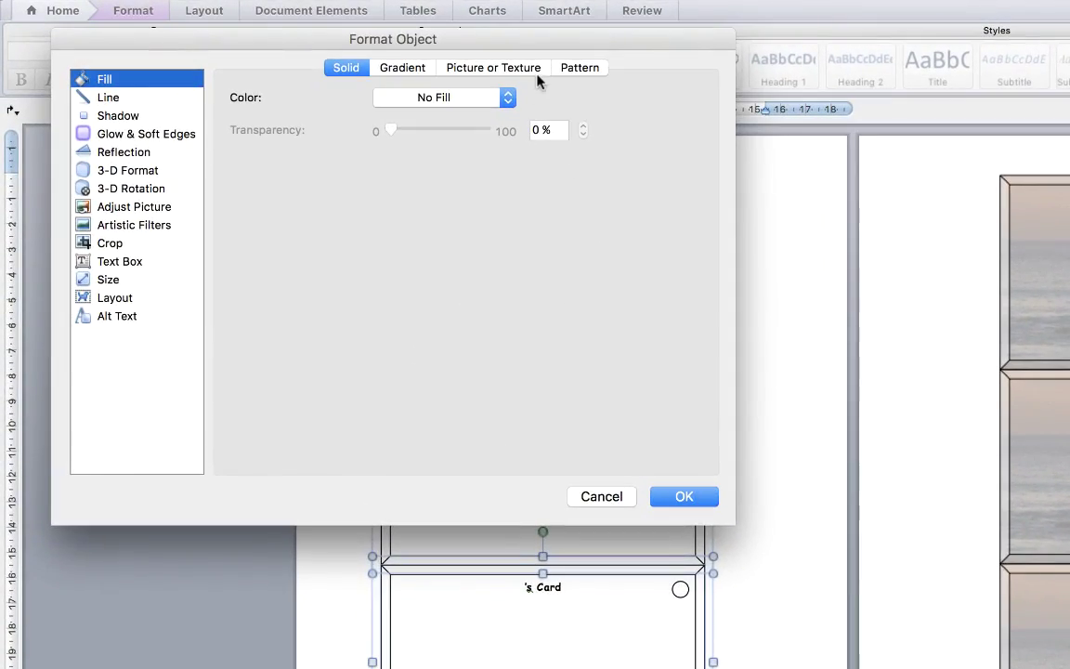
{"action": "left_click", "coordinate": [536, 75]}
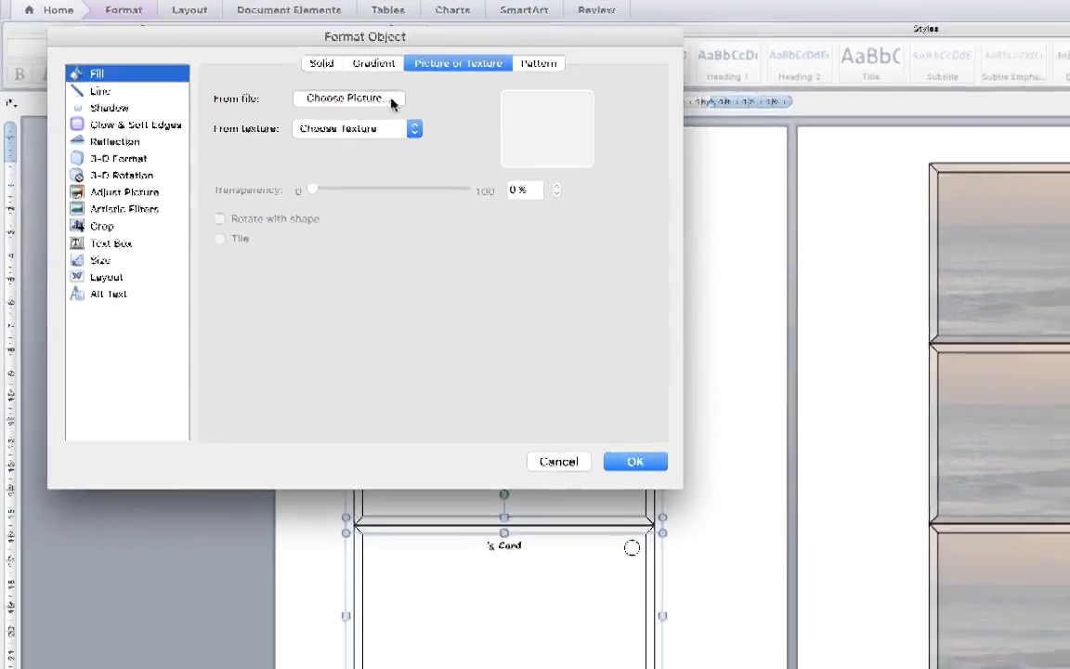
Fill them with the website templates picture from All WAY Images, faded to about 80%.
{"action": "left_click", "coordinate": [423, 105]}
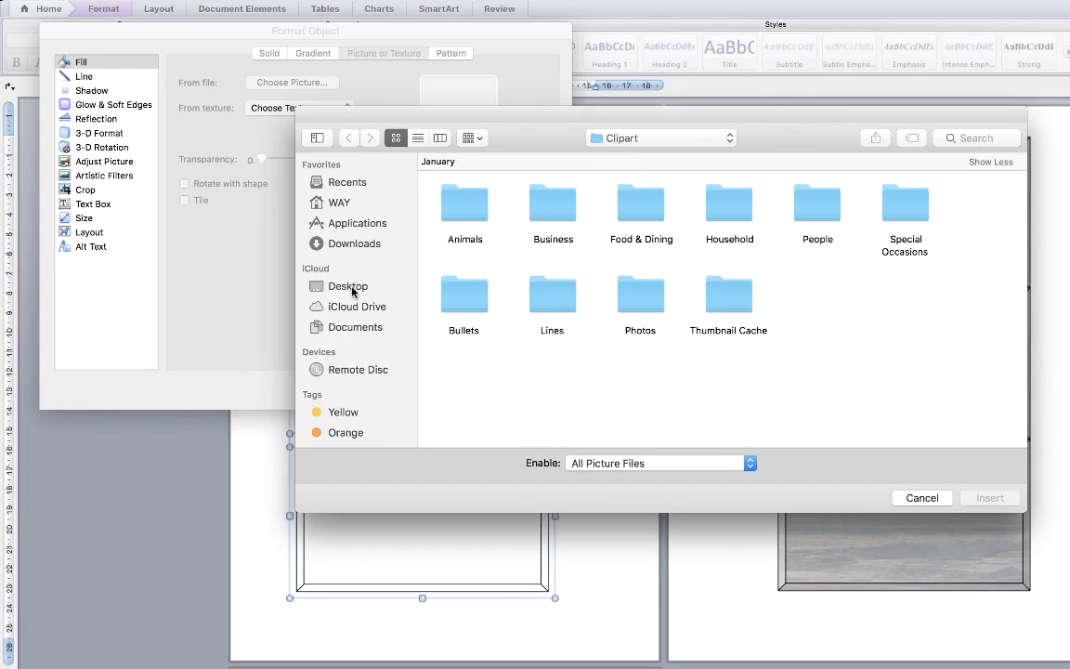
{"action": "left_click", "coordinate": [348, 286]}
{"action": "double_click", "coordinate": [464, 205]}
{"action": "double_click", "coordinate": [720, 333]}
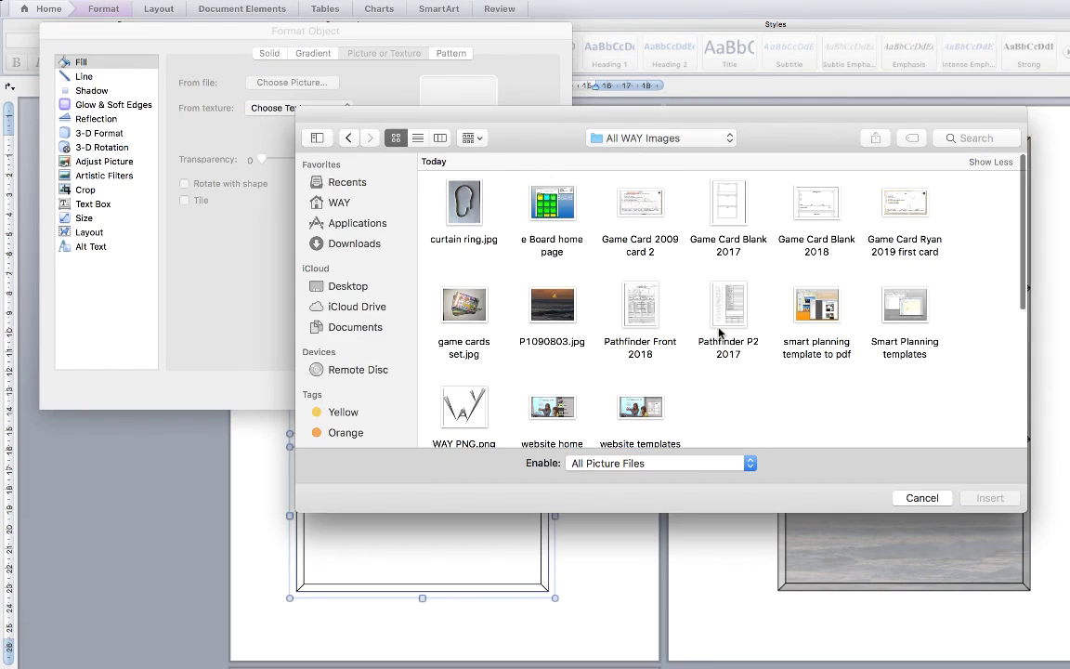
{"action": "left_click", "coordinate": [645, 416]}
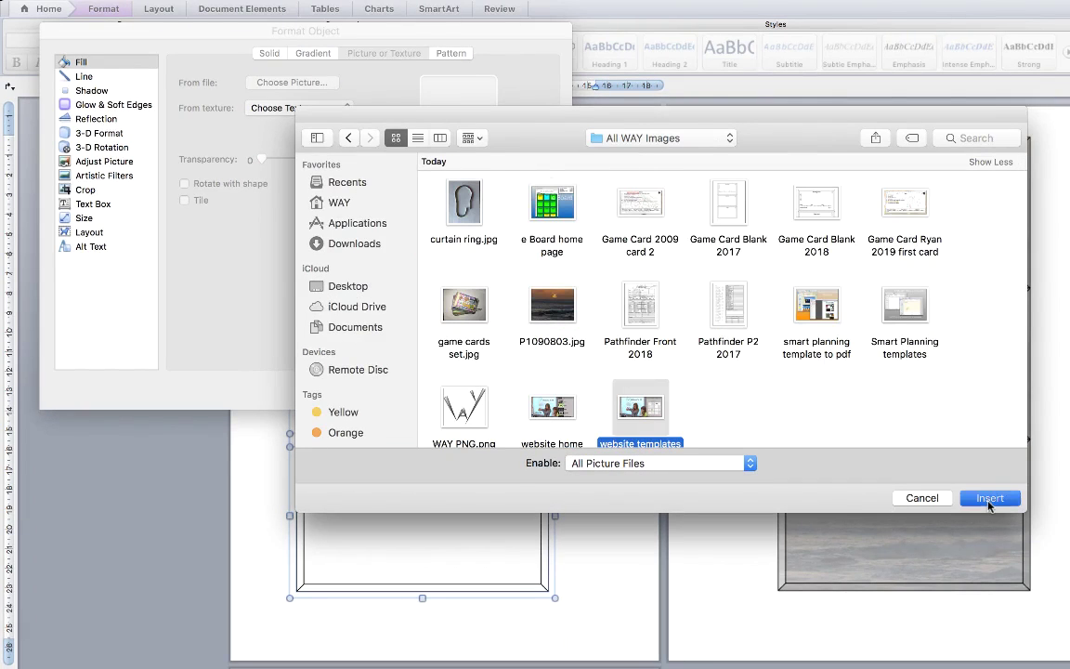
{"action": "left_click", "coordinate": [990, 500]}
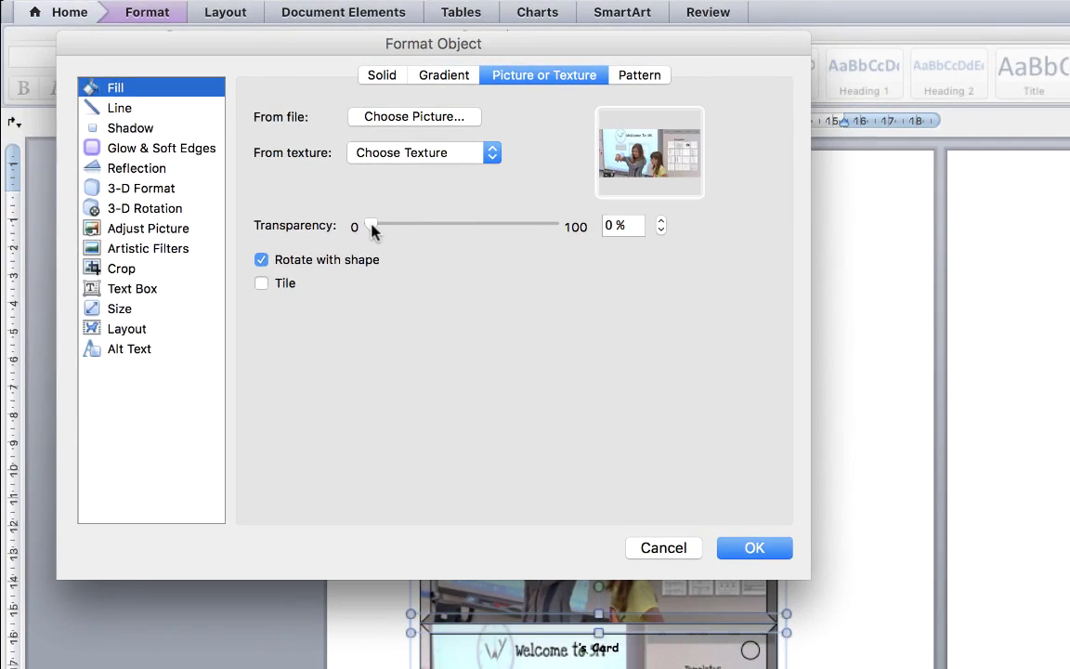
{"action": "left_click_drag", "start_coordinate": [374, 226], "coordinate": [522, 231]}
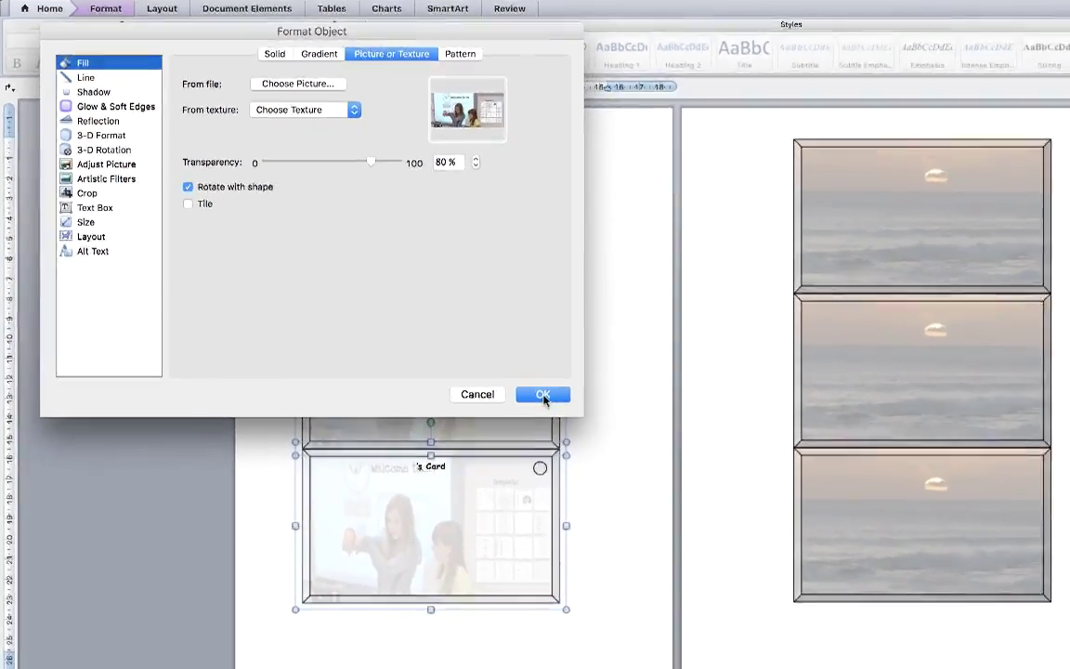
Apply the faded fill, type the opening Sharing Card questions, and remove the blank line above Name.
{"action": "left_click", "coordinate": [724, 526]}
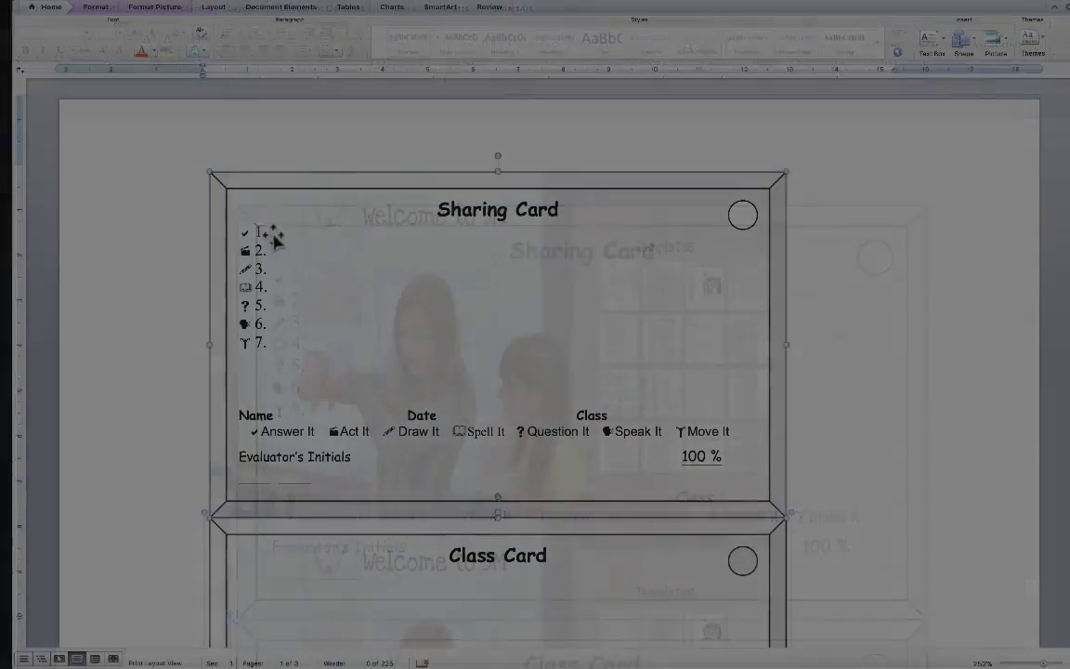
{"action": "type", "text": "4 roles in the WAY Gam"}
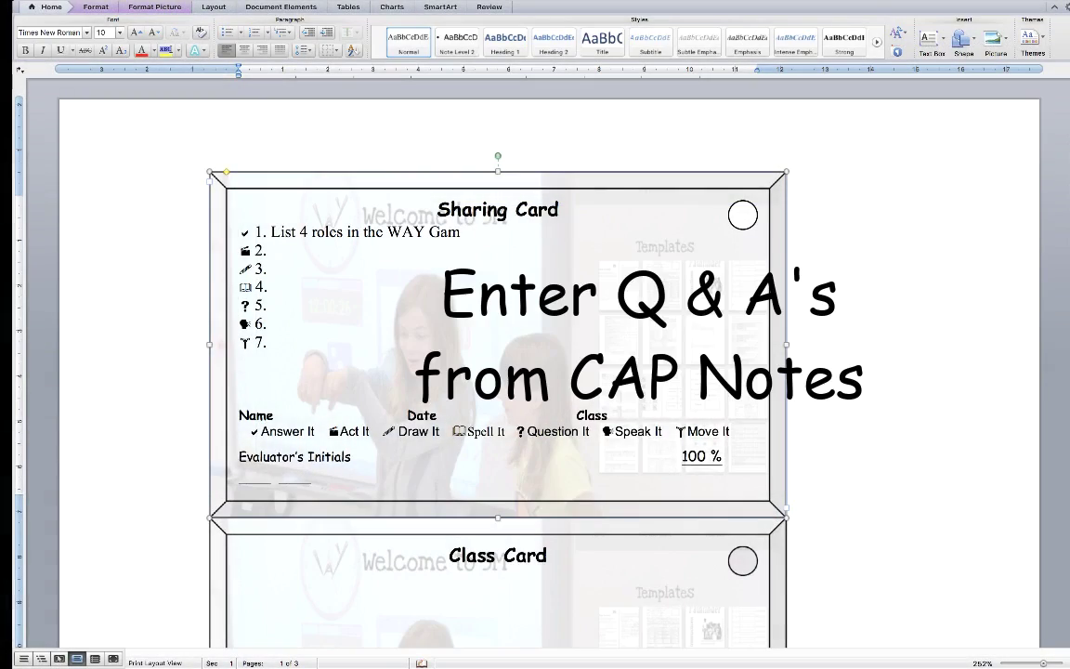
{"action": "type", "text": "List 3 types of judges."}
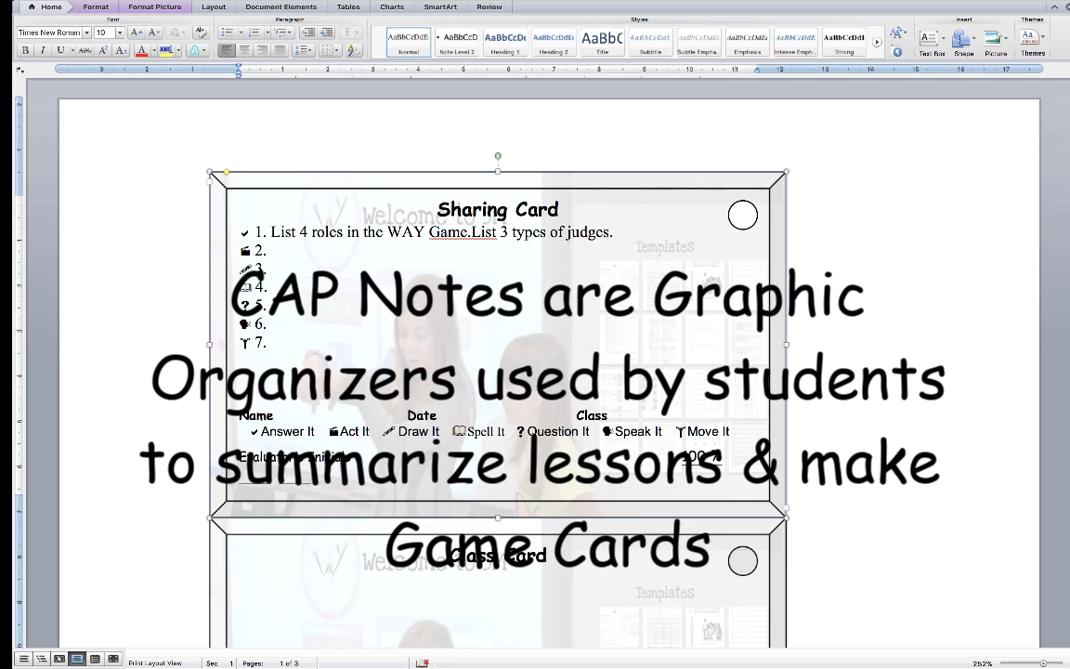
{"action": "type", "text": " List"}
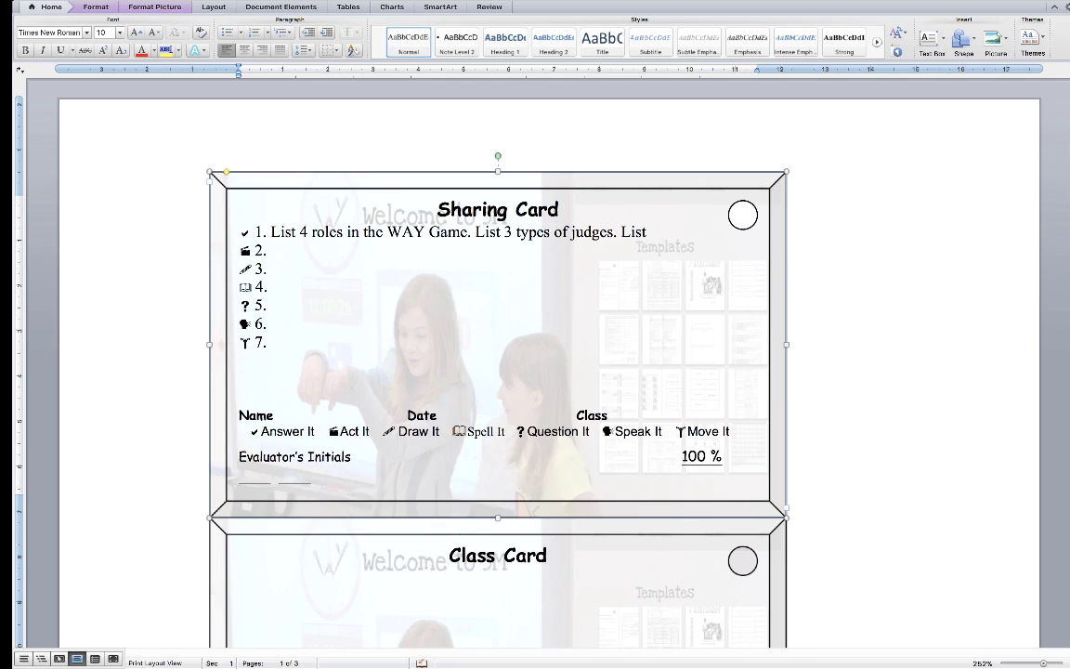
{"action": "type", "text": " rhyme with"}
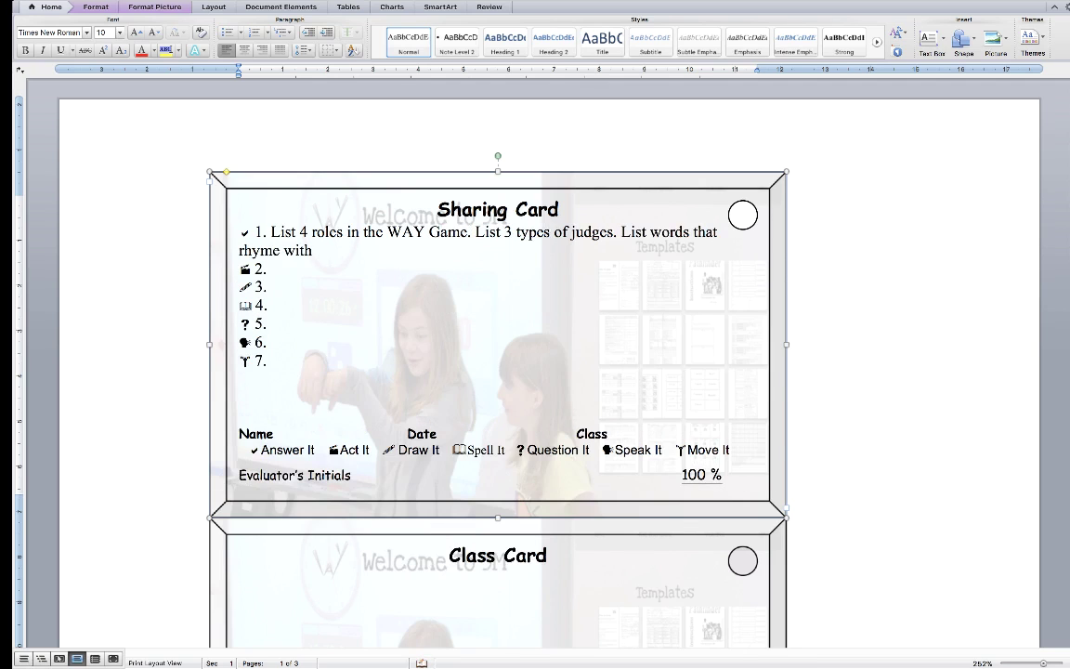
{"action": "type", "text": " CAP"}
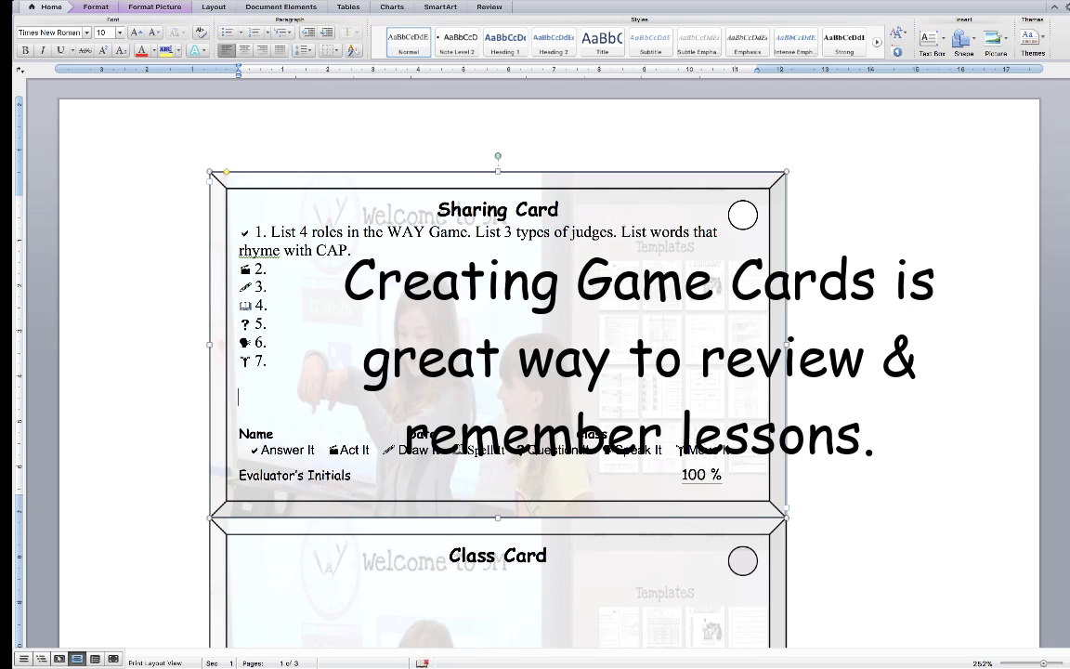
{"action": "key", "text": "BackSpace"}
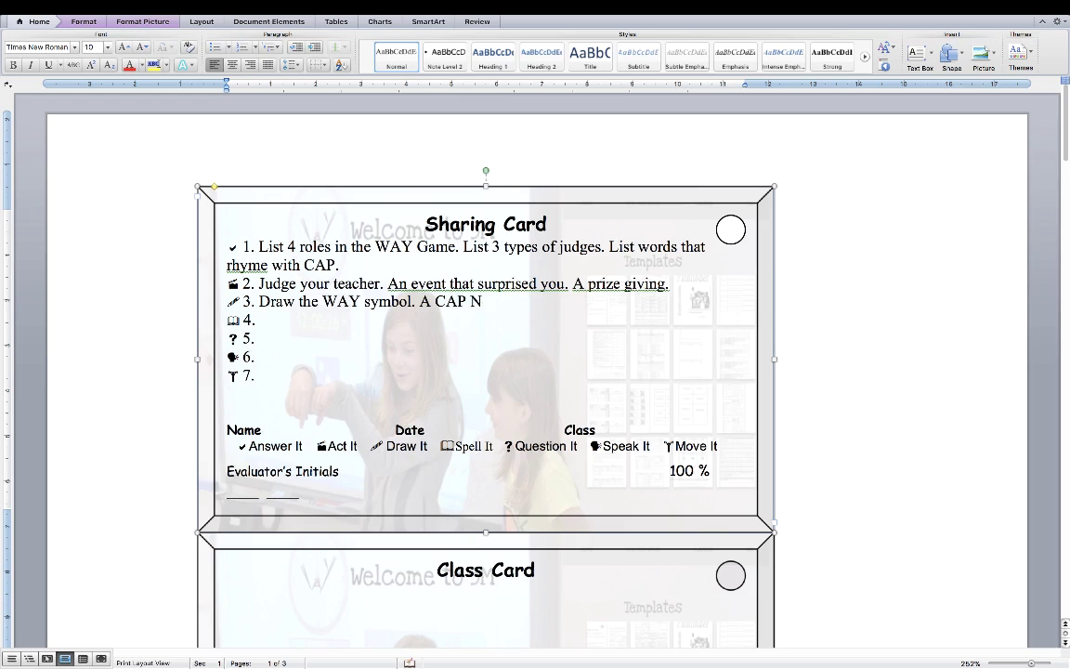
{"action": "type", "text": ". 2 girls"}
Add the Accountability, Transparency, 7 games of WAY and weather questions, then select the text below the title.
{"action": "key", "text": "Down"}
{"action": "type", "text": "Accountability. Tr"}
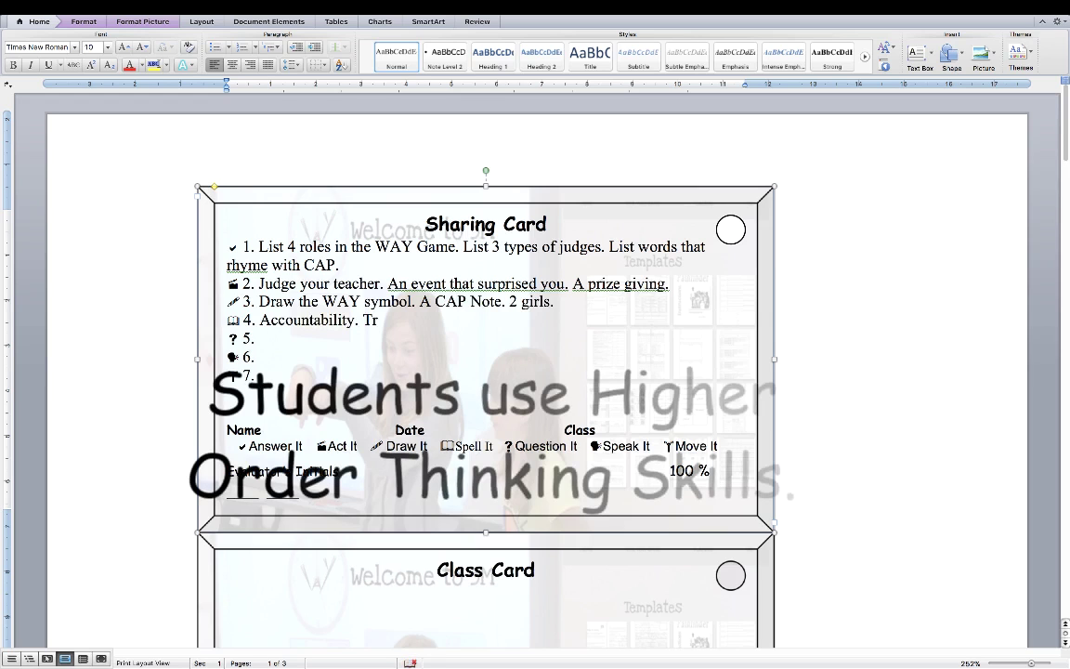
{"action": "type", "text": "ansparency. 5"}
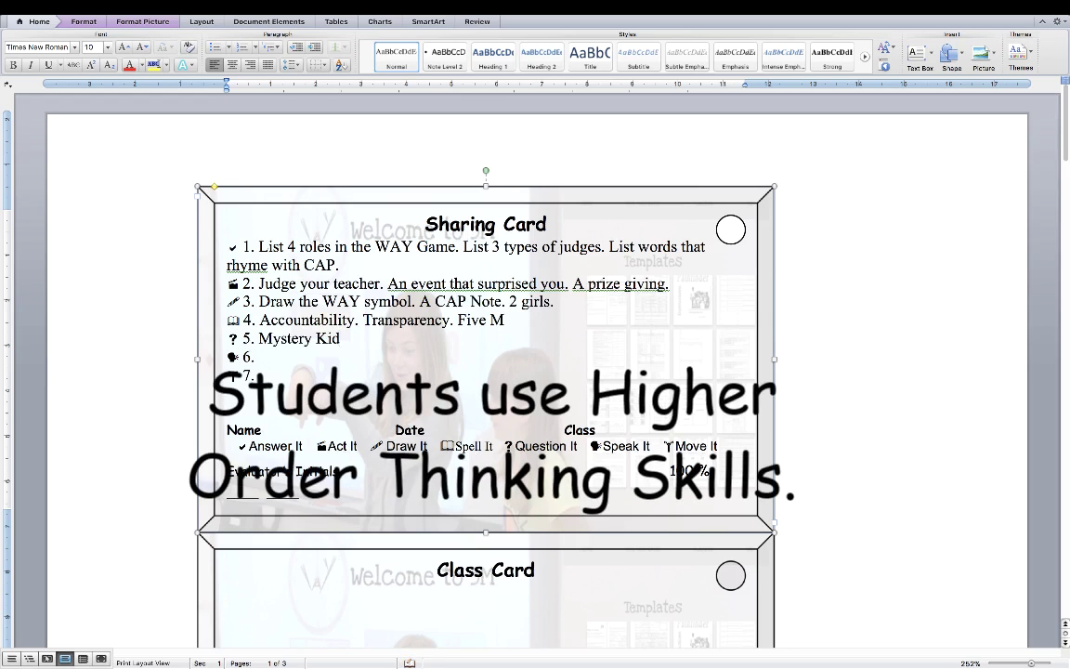
{"action": "type", "text": "."}
{"action": "key", "text": "Down"}
{"action": "type", "text": "The"}
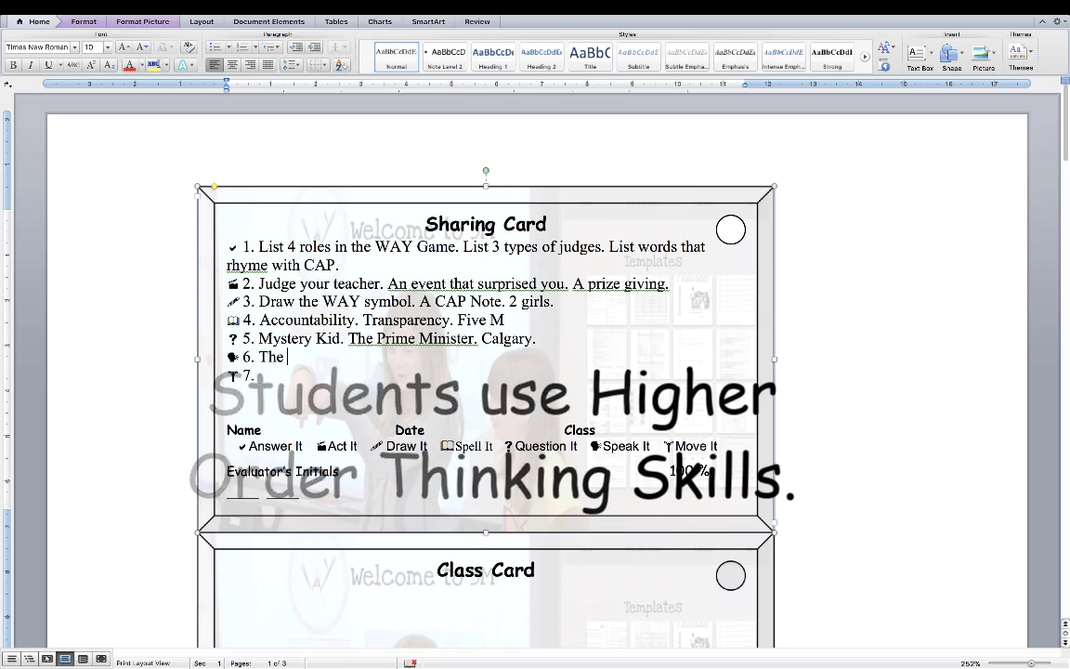
{"action": "type", "text": " 7 games of WAY. The weather. Changes in education."}
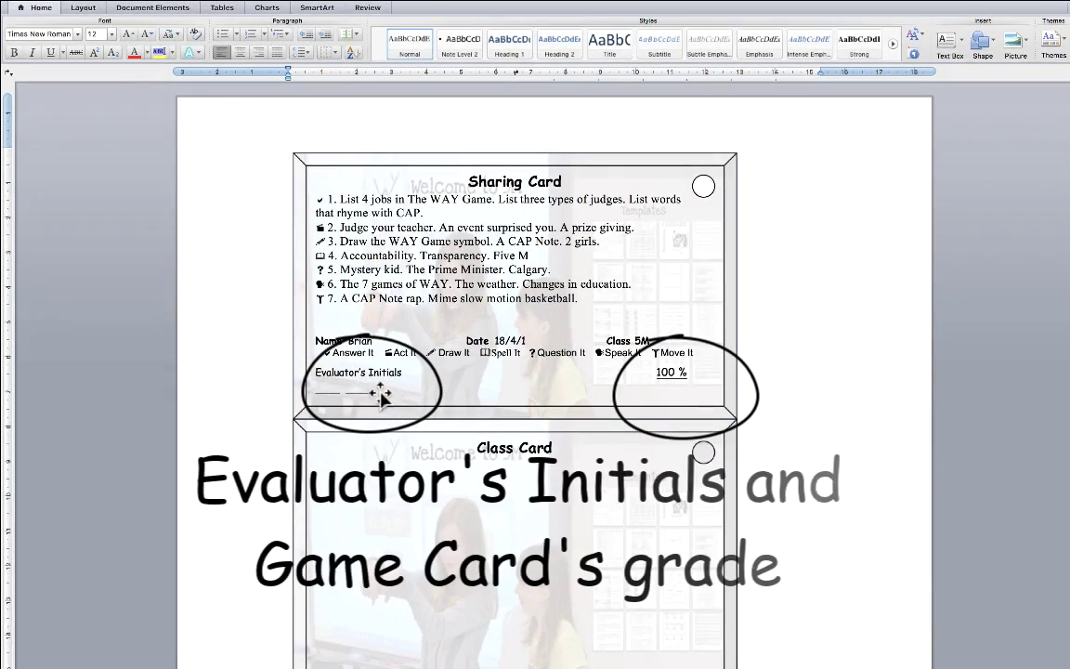
{"action": "left_click", "coordinate": [376, 392]}
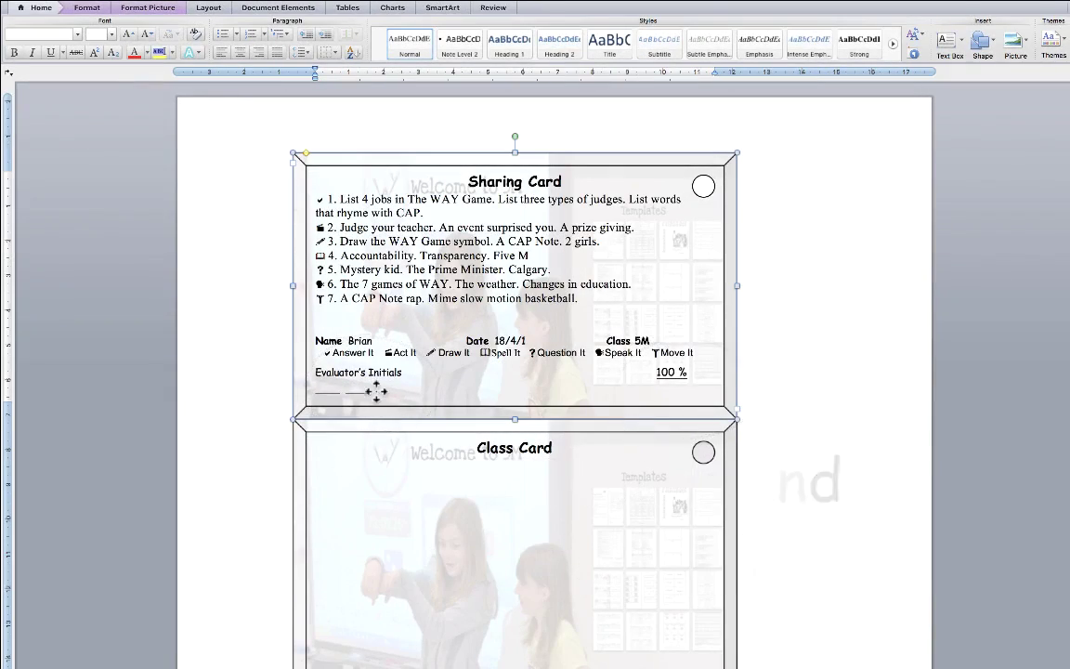
{"action": "mouse_move", "coordinate": [376, 392]}
{"action": "left_mouse_down"}
{"action": "mouse_move", "coordinate": [286, 249]}
{"action": "mouse_move", "coordinate": [305, 199]}
{"action": "left_mouse_up"}
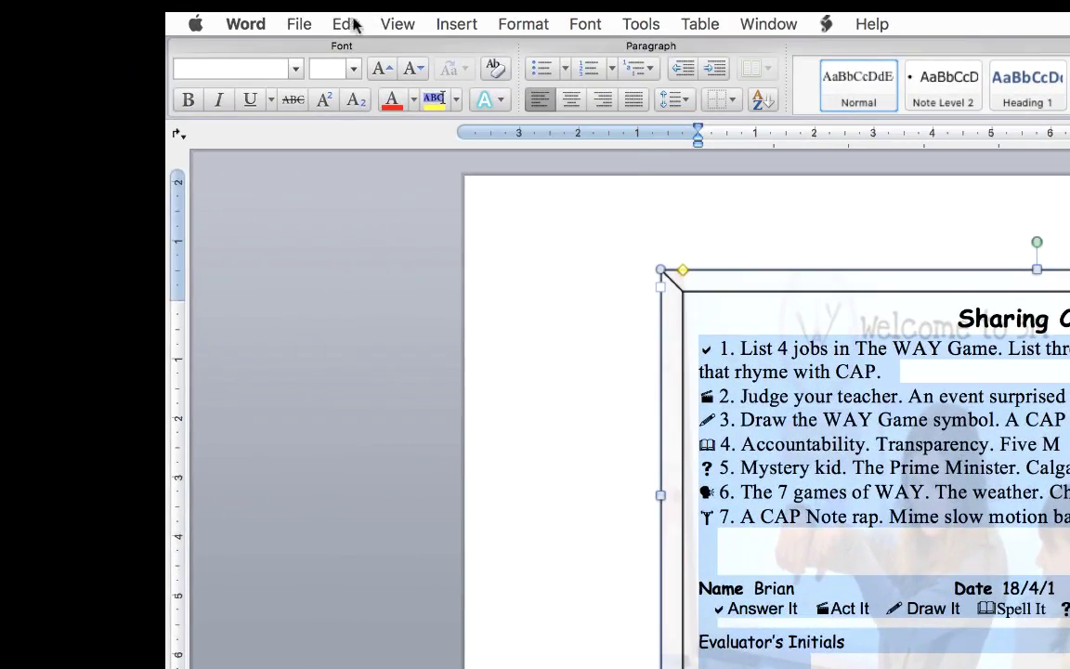
Copy the Sharing Card text and paste it into the Class Card.
{"action": "left_click", "coordinate": [352, 26]}
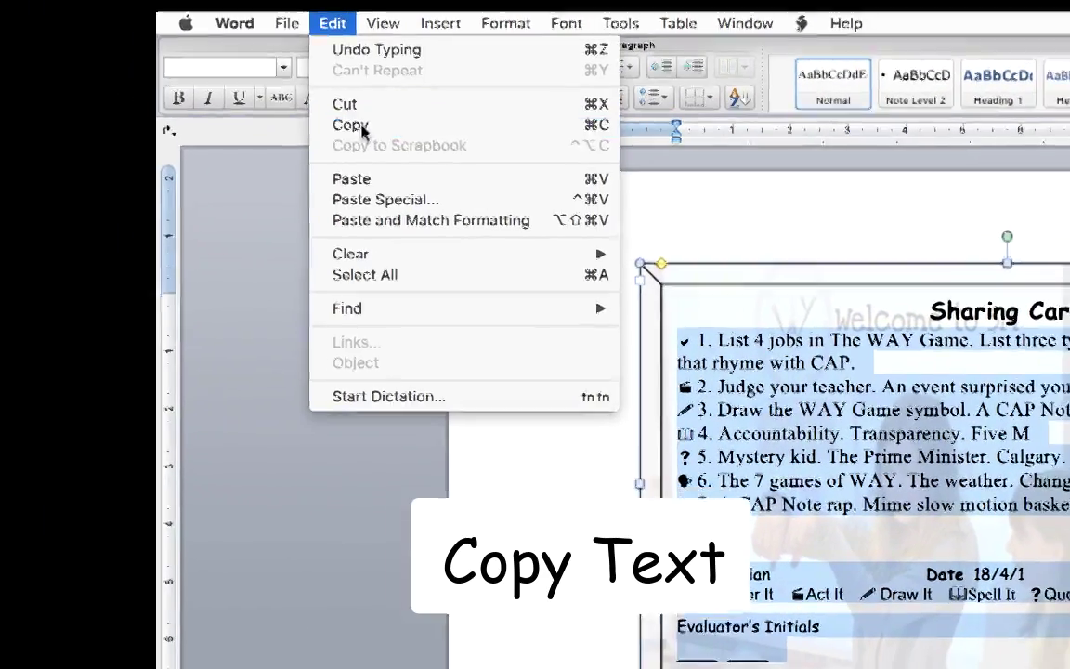
{"action": "left_click", "coordinate": [367, 127]}
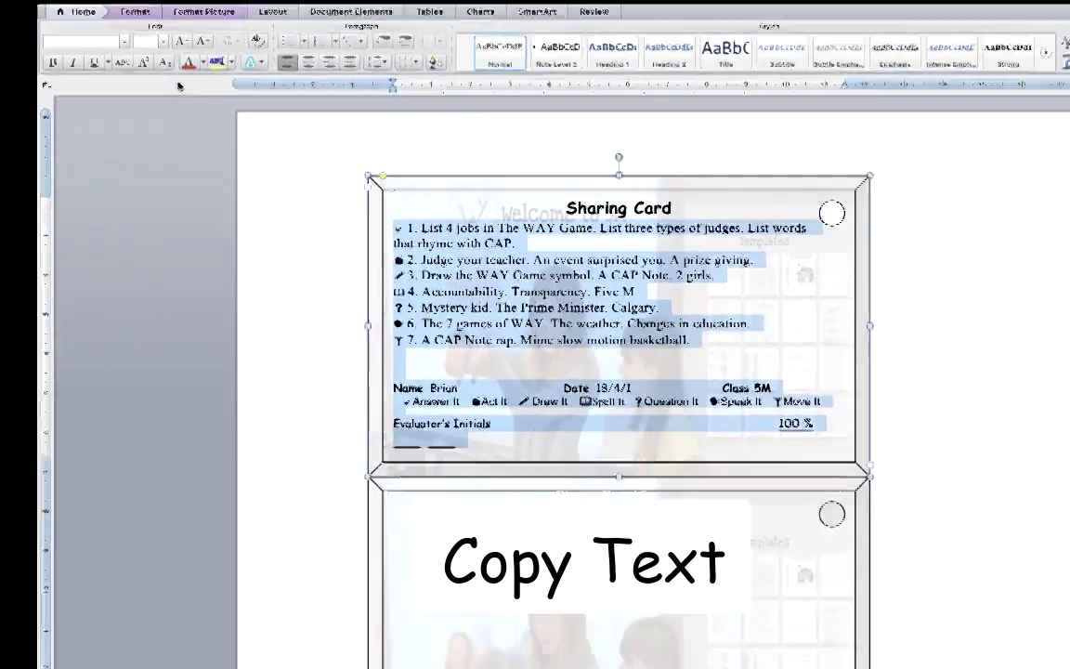
{"action": "left_click", "coordinate": [342, 461]}
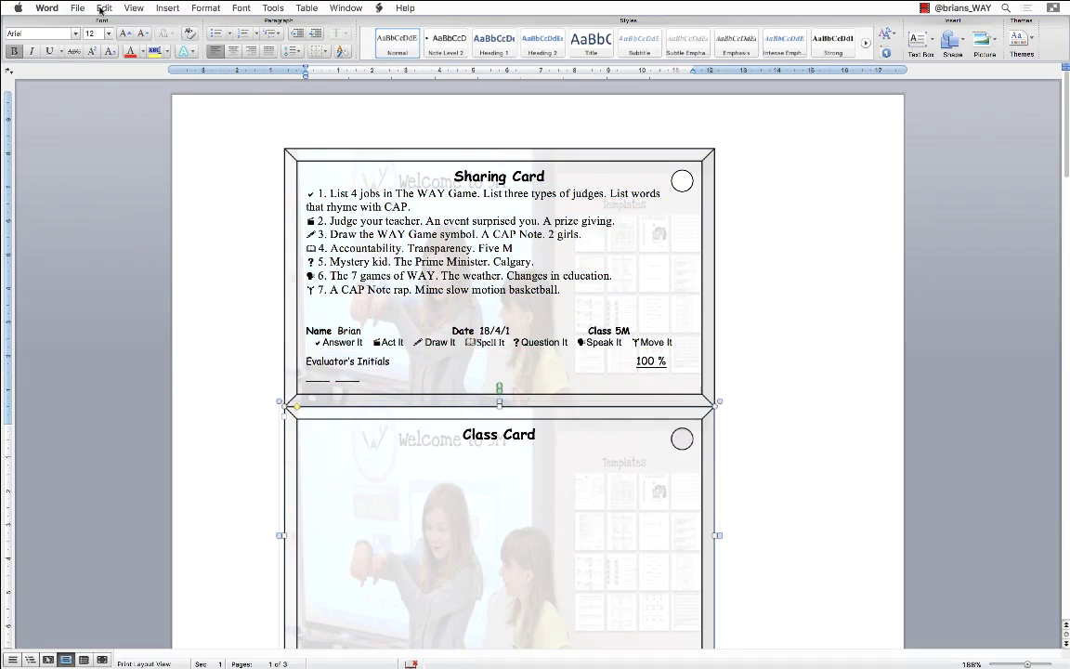
{"action": "left_click", "coordinate": [102, 8]}
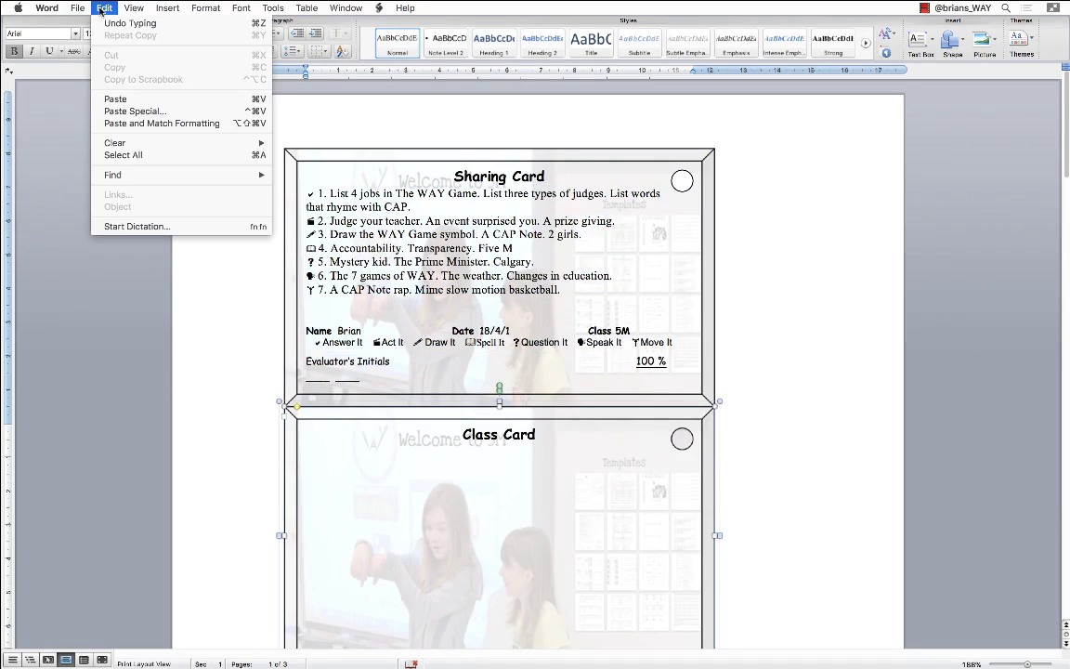
{"action": "left_click", "coordinate": [115, 99]}
Paste the same text into the third card and add the student's name to its title.
{"action": "scroll", "coordinate": [298, 298], "scroll_direction": "down", "scroll_amount": 5}
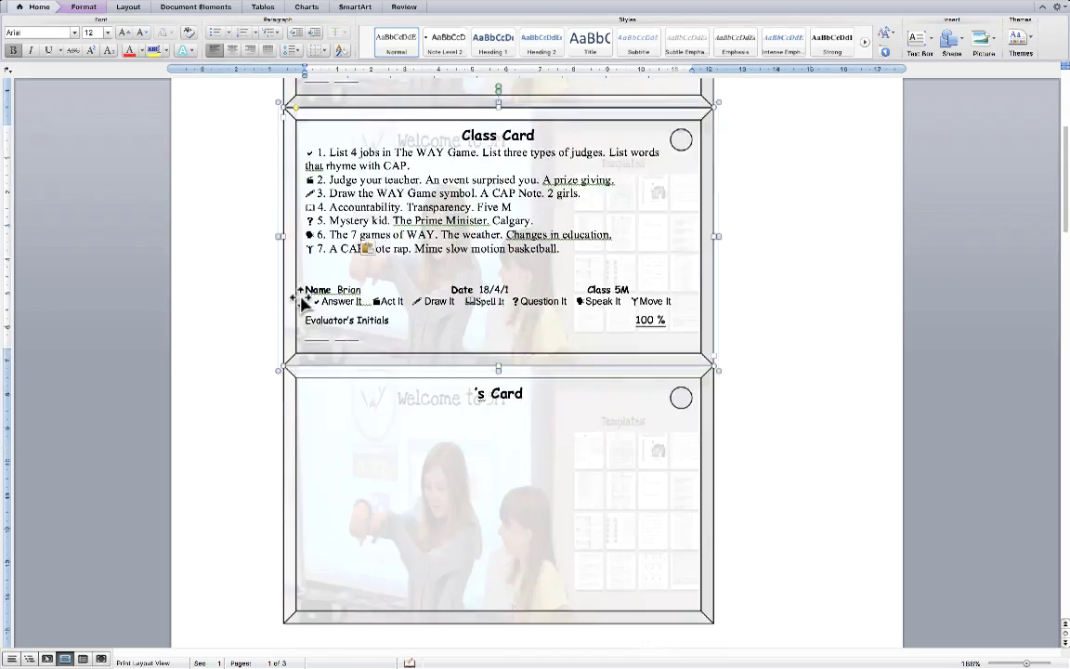
{"action": "left_click", "coordinate": [302, 346]}
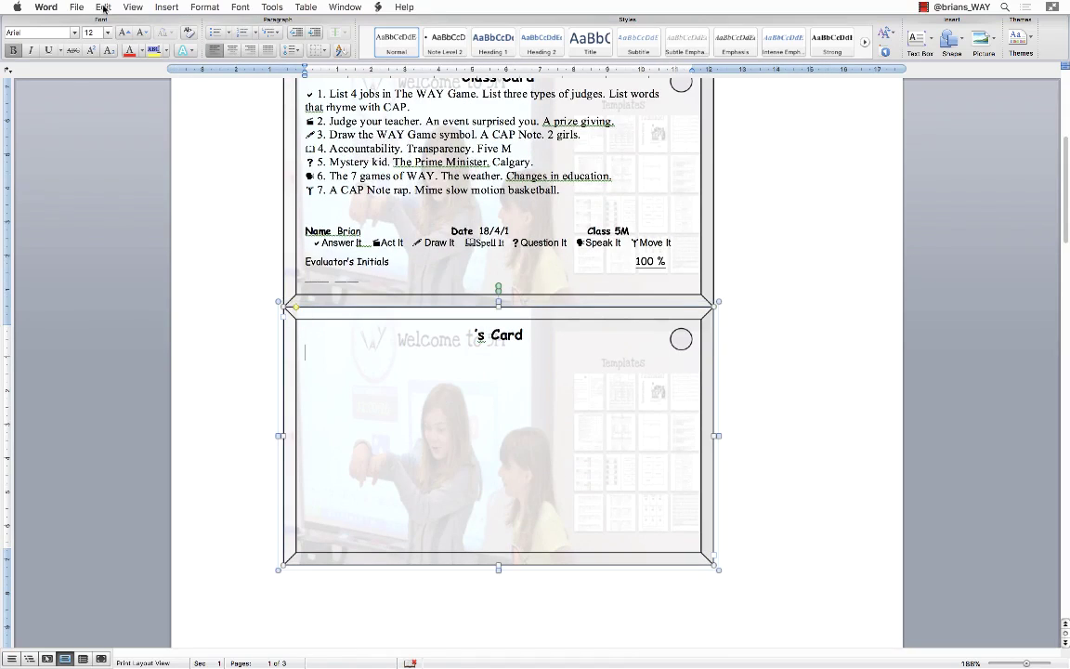
{"action": "left_click", "coordinate": [102, 8]}
{"action": "left_click", "coordinate": [115, 90]}
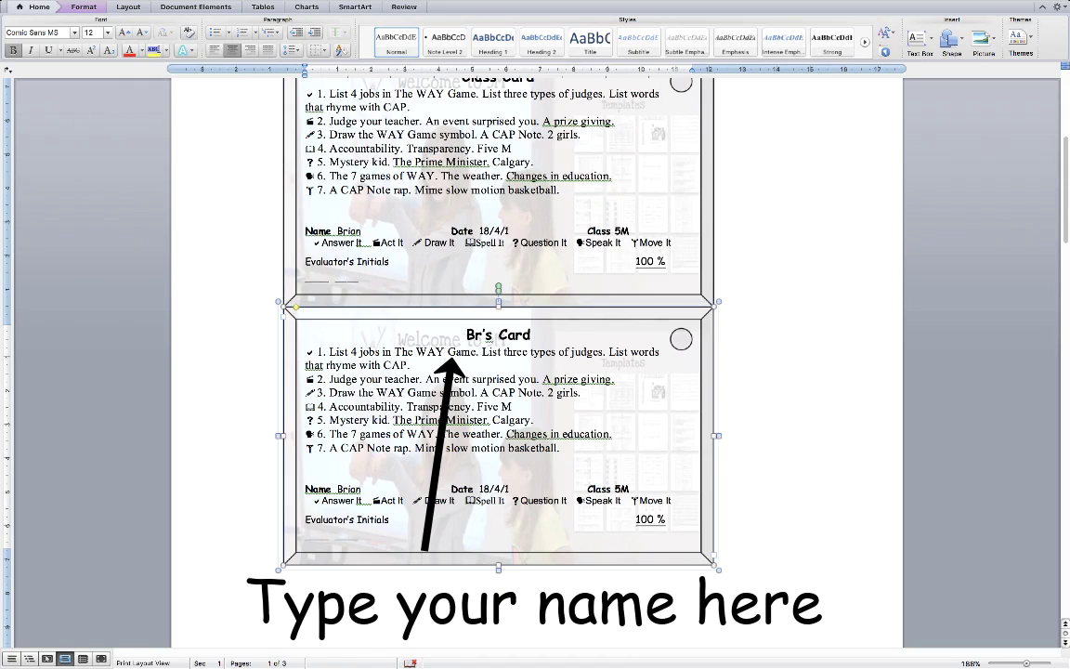
{"action": "type", "text": "ian"}
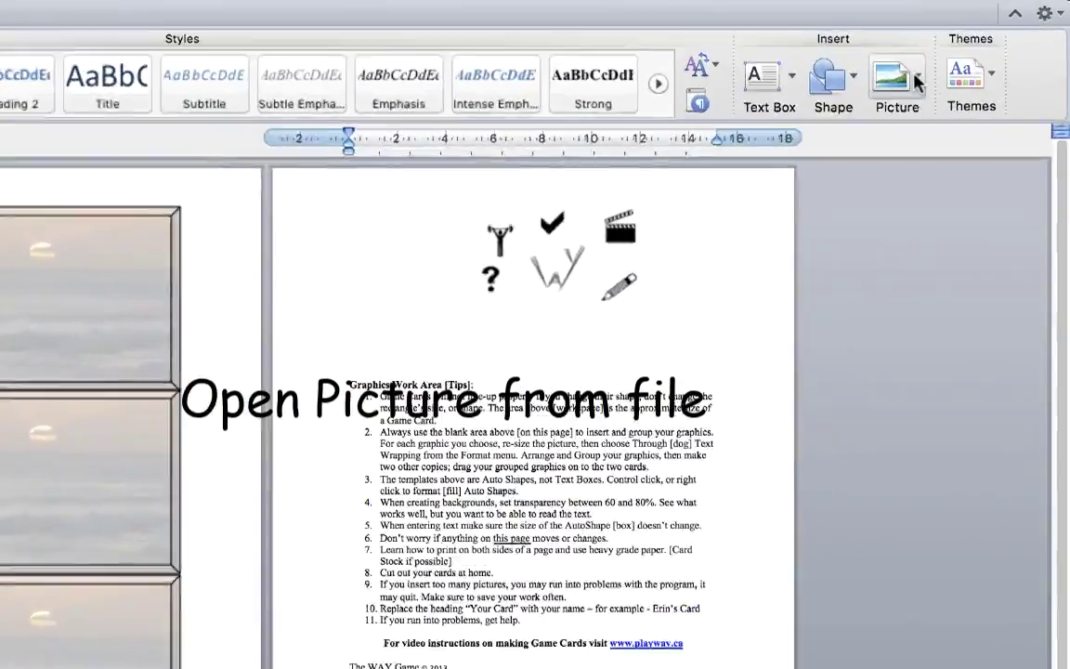
Insert the Speak It symbol image from the WAY Game folder.
{"action": "left_click", "coordinate": [994, 41]}
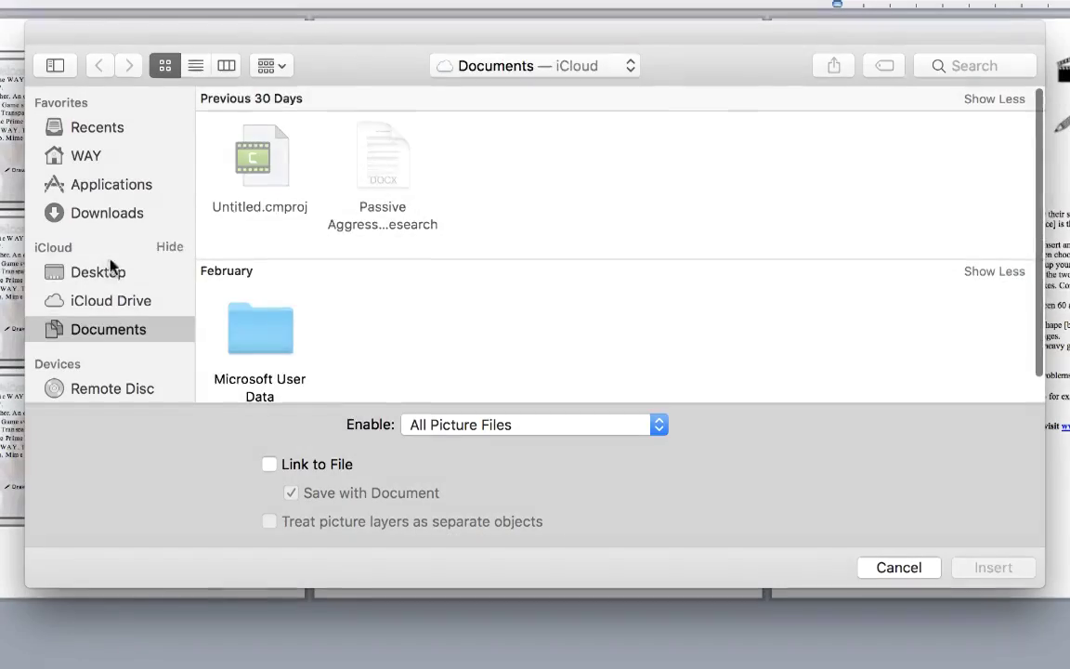
{"action": "left_click", "coordinate": [102, 270]}
{"action": "double_click", "coordinate": [260, 158]}
{"action": "double_click", "coordinate": [626, 341]}
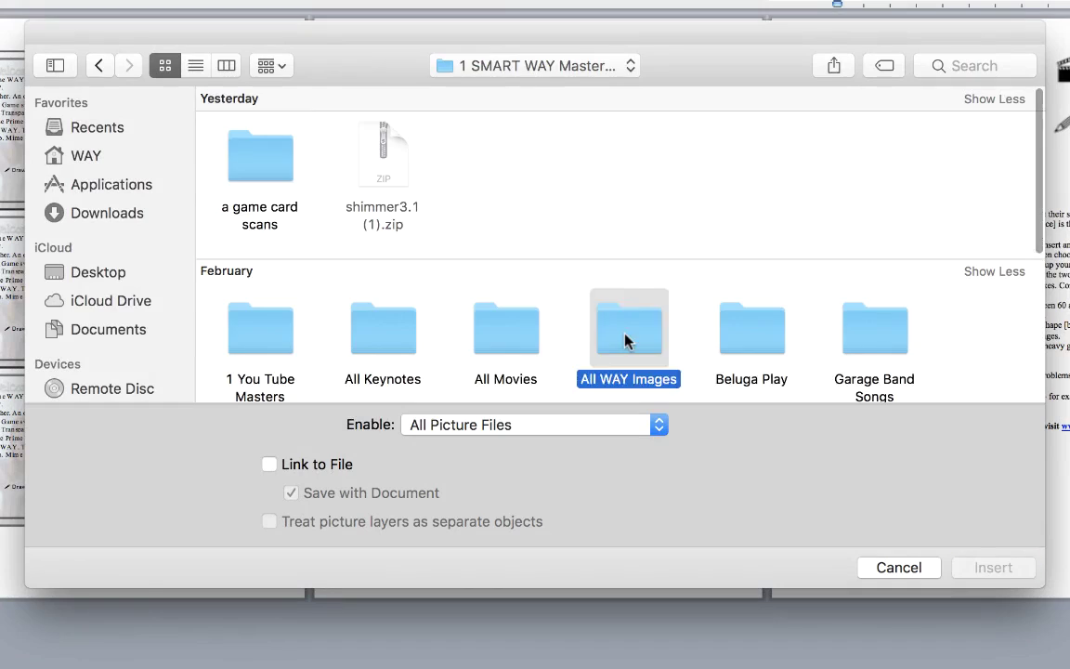
{"action": "scroll", "coordinate": [626, 342], "scroll_direction": "down", "scroll_amount": 5}
{"action": "scroll", "coordinate": [626, 342], "scroll_direction": "right", "scroll_amount": 5}
{"action": "scroll", "coordinate": [626, 342], "scroll_direction": "right", "scroll_amount": 5}
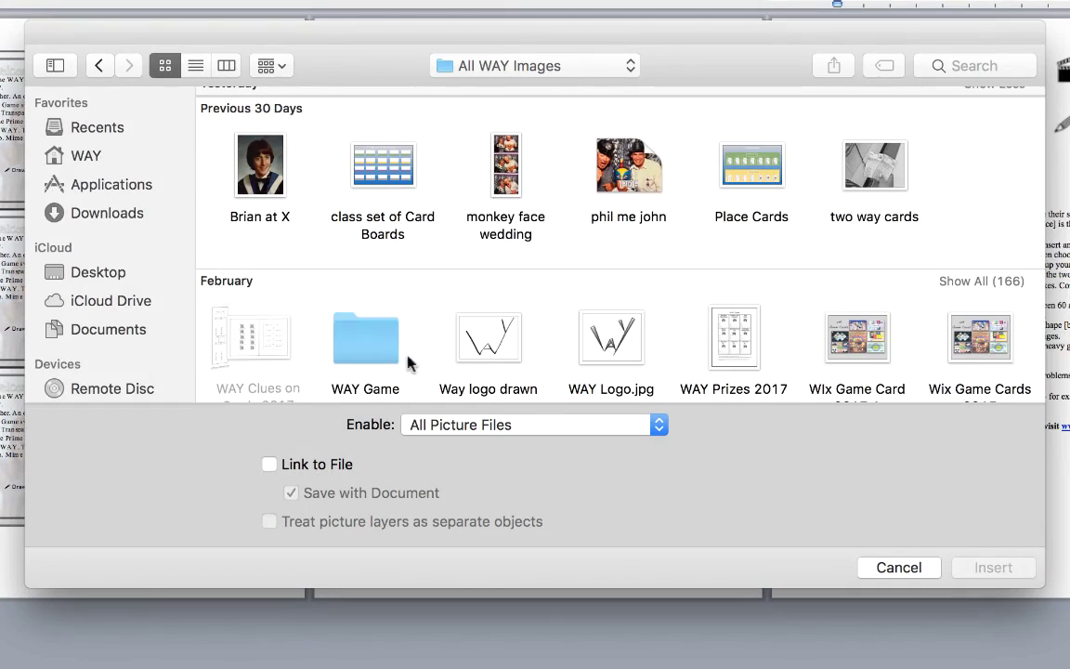
{"action": "double_click", "coordinate": [394, 348]}
{"action": "scroll", "coordinate": [581, 263], "scroll_direction": "down", "scroll_amount": 3}
{"action": "left_click", "coordinate": [628, 327]}
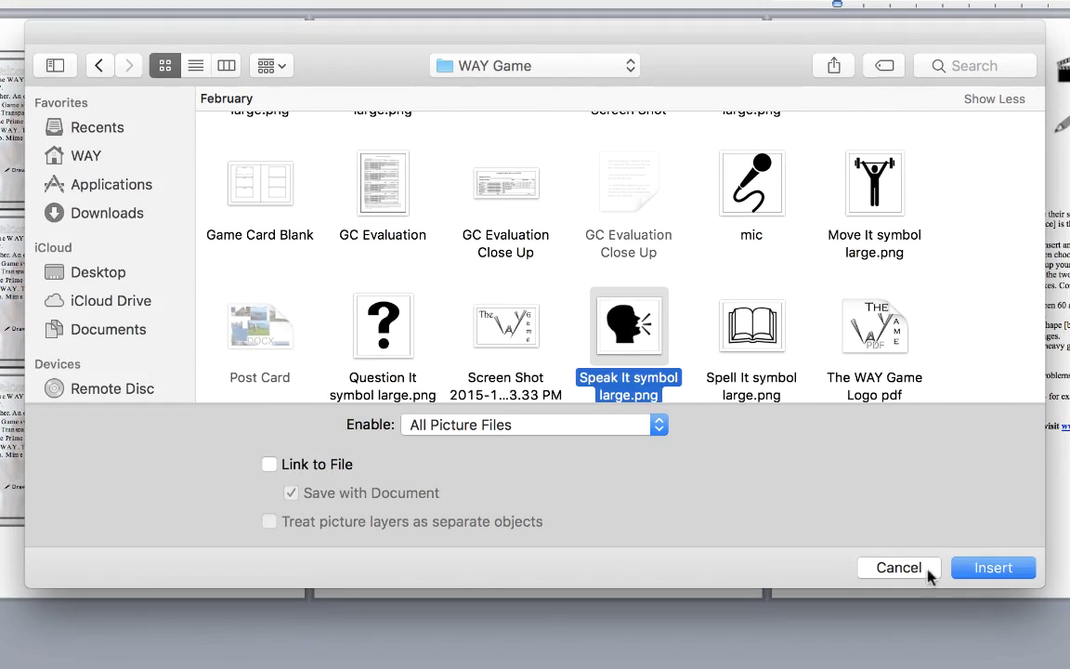
{"action": "left_click", "coordinate": [989, 566]}
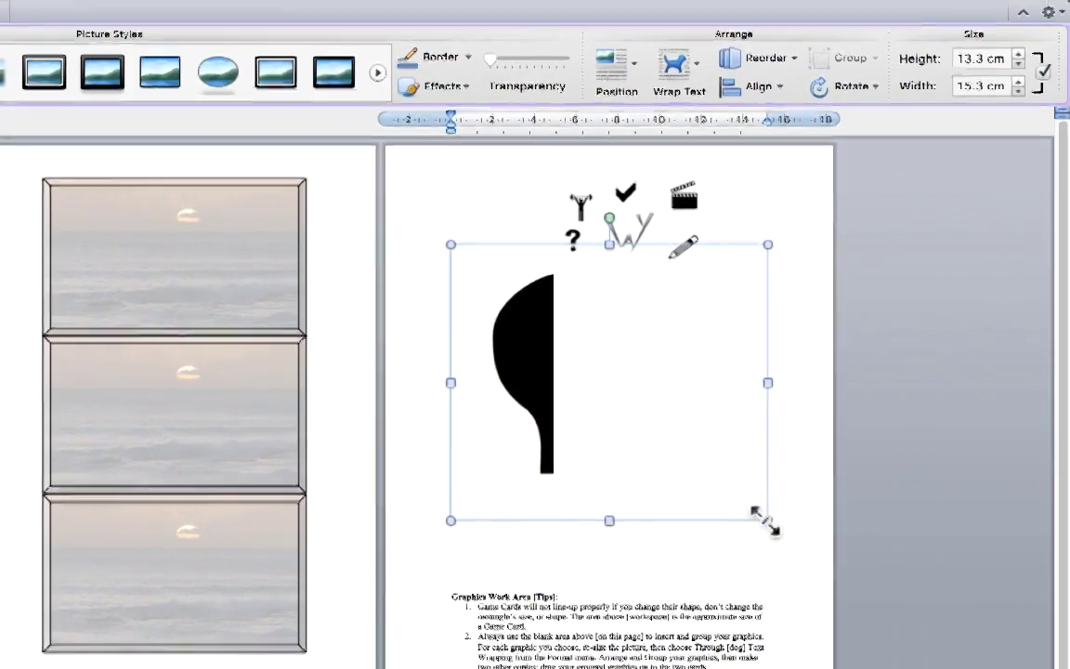
Shrink the speaking head to icon size, set Through wrapping, and move it below the question mark.
{"action": "left_click_drag", "start_coordinate": [765, 519], "coordinate": [498, 295]}
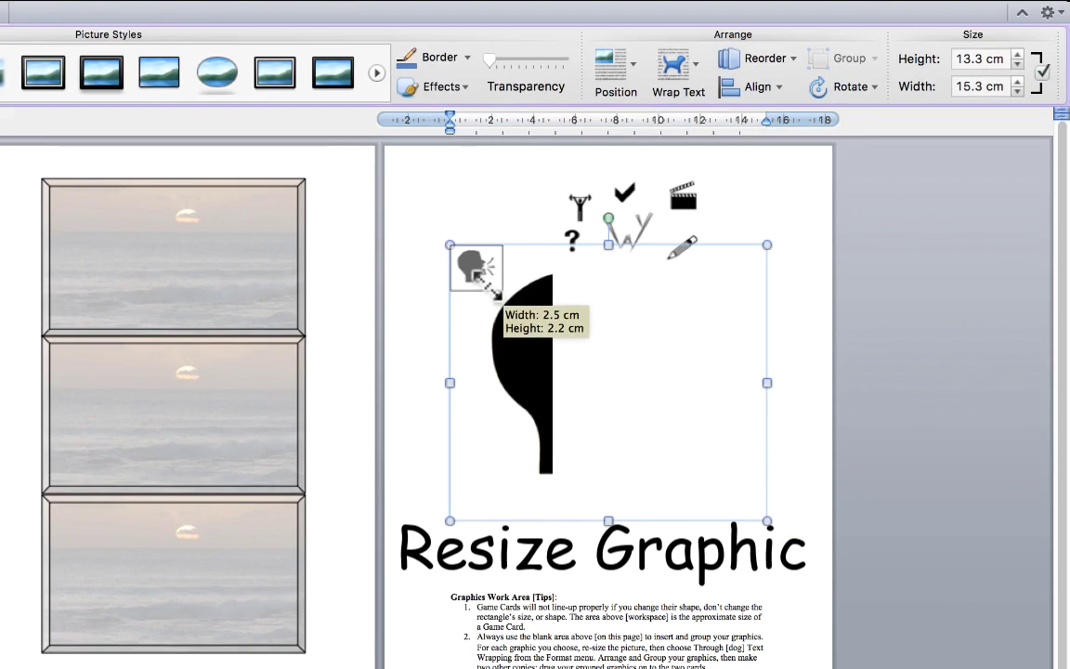
{"action": "left_click_drag", "start_coordinate": [498, 295], "coordinate": [492, 285]}
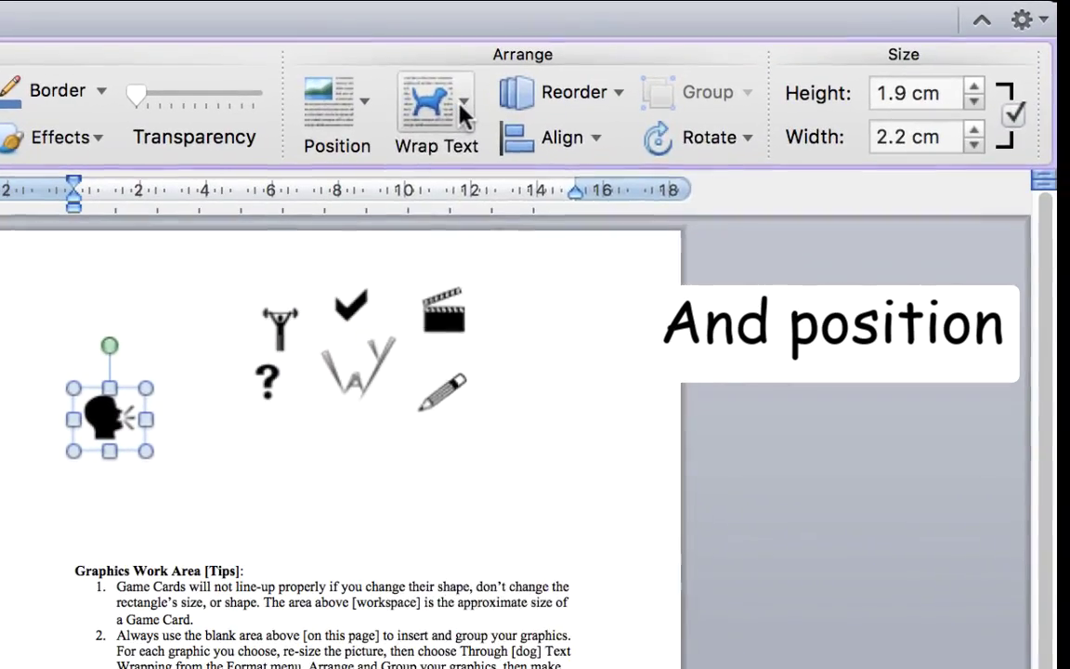
{"action": "left_click", "coordinate": [694, 71]}
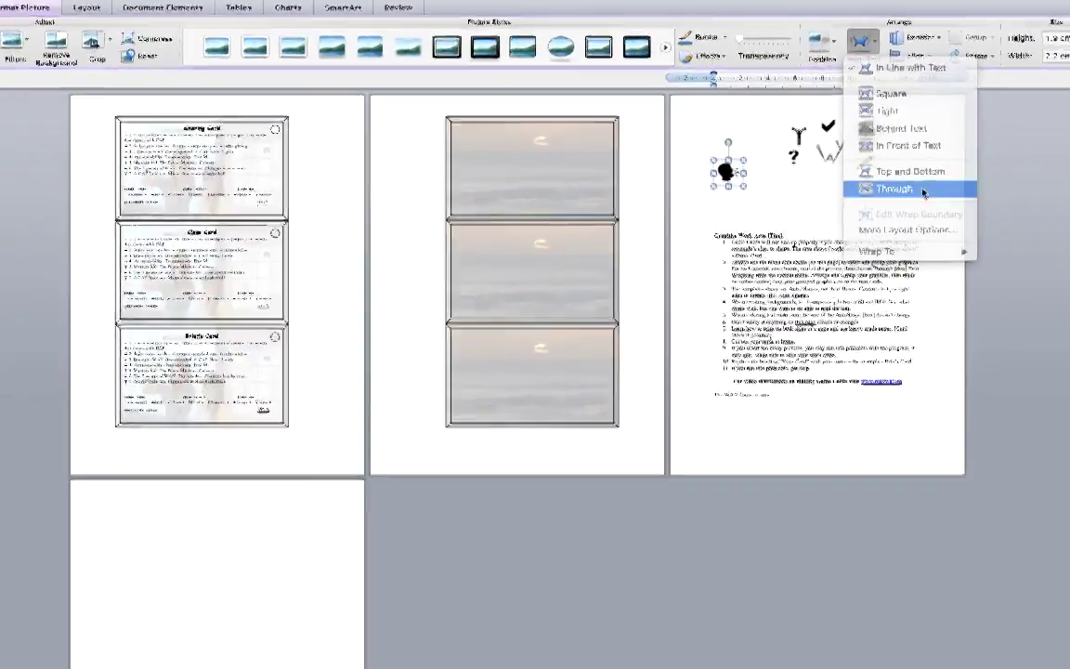
{"action": "left_click", "coordinate": [923, 190]}
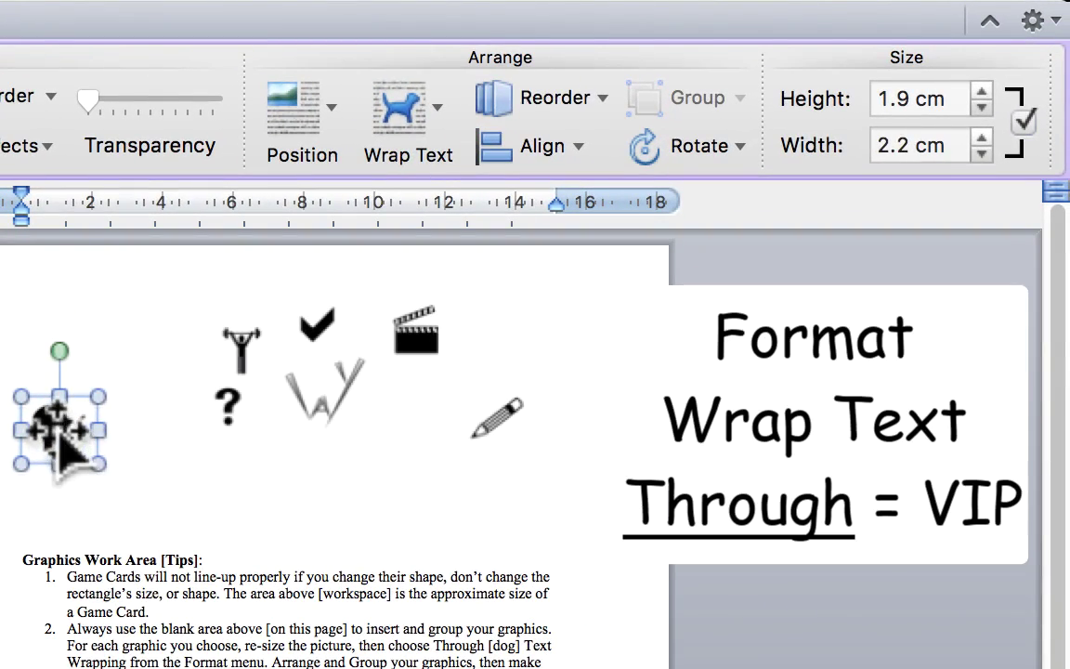
{"action": "left_click_drag", "start_coordinate": [70, 456], "coordinate": [288, 489]}
{"action": "left_click", "coordinate": [37, 441]}
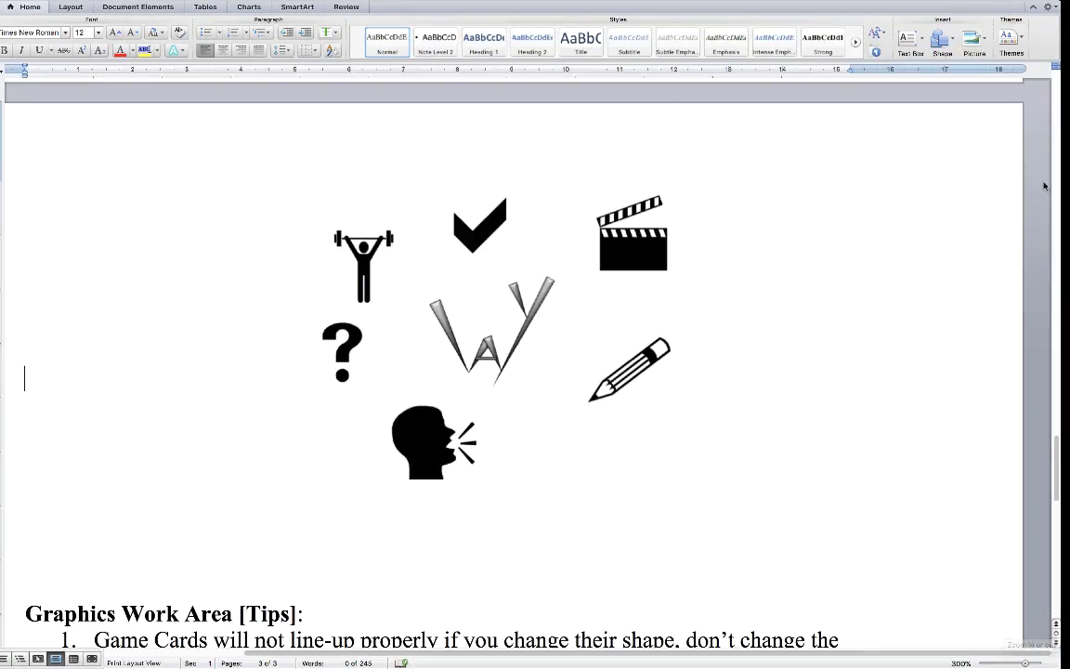
Insert the book picture from the WAY Game folder.
{"action": "left_click", "coordinate": [975, 42]}
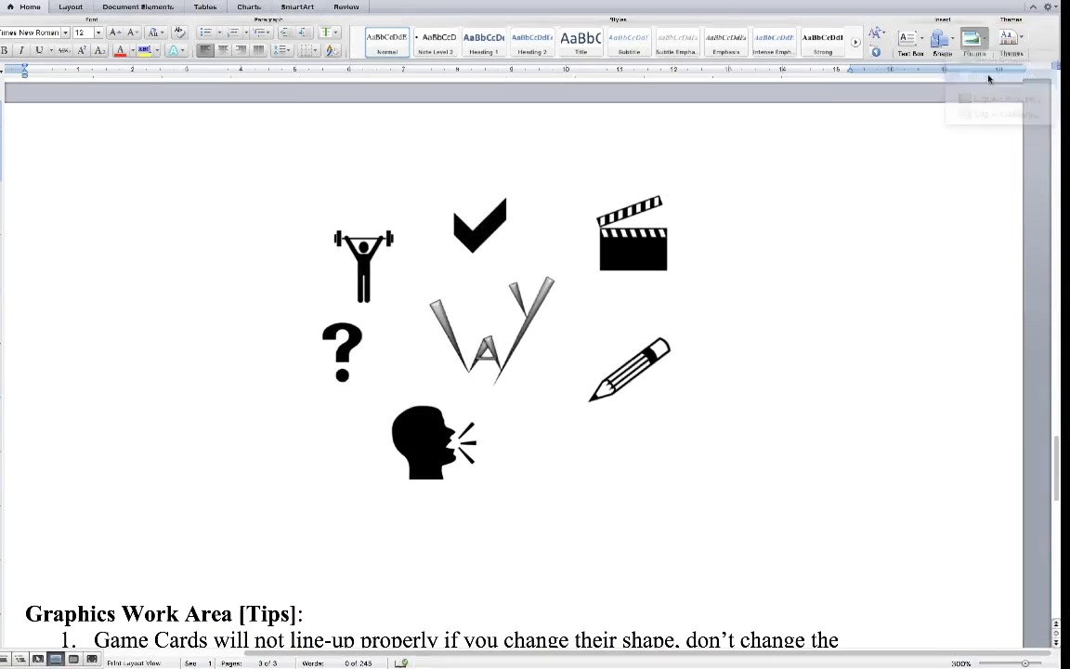
{"action": "left_click", "coordinate": [985, 102]}
{"action": "left_click", "coordinate": [272, 231]}
{"action": "double_click", "coordinate": [362, 166]}
{"action": "double_click", "coordinate": [509, 251]}
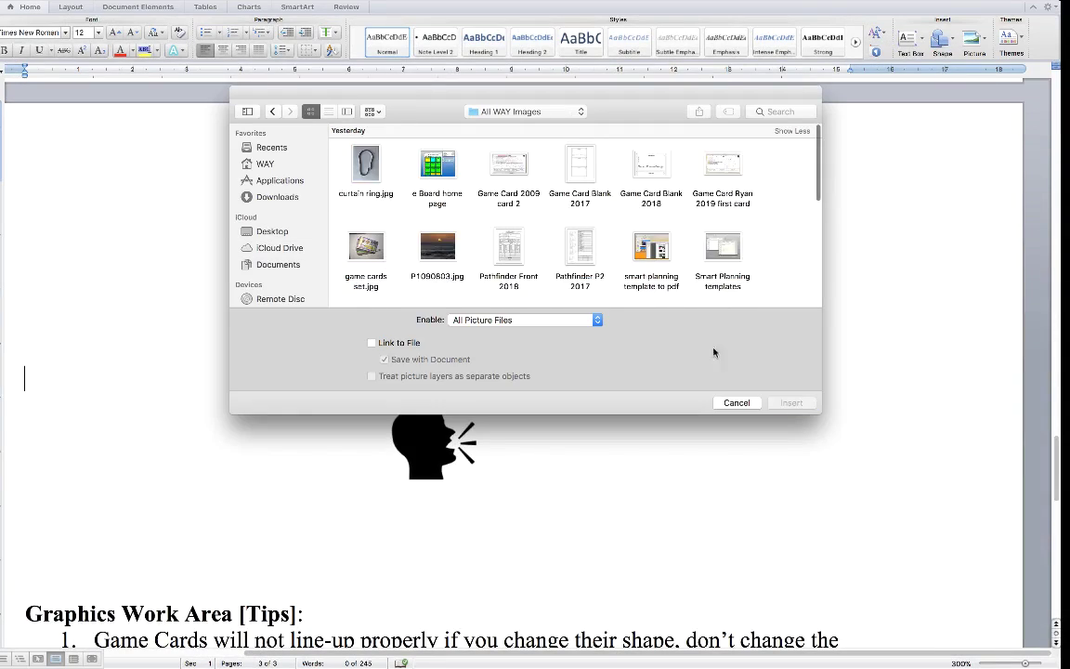
{"action": "scroll", "coordinate": [657, 216], "scroll_direction": "down", "scroll_amount": 3}
{"action": "scroll", "coordinate": [653, 226], "scroll_direction": "right", "scroll_amount": 10}
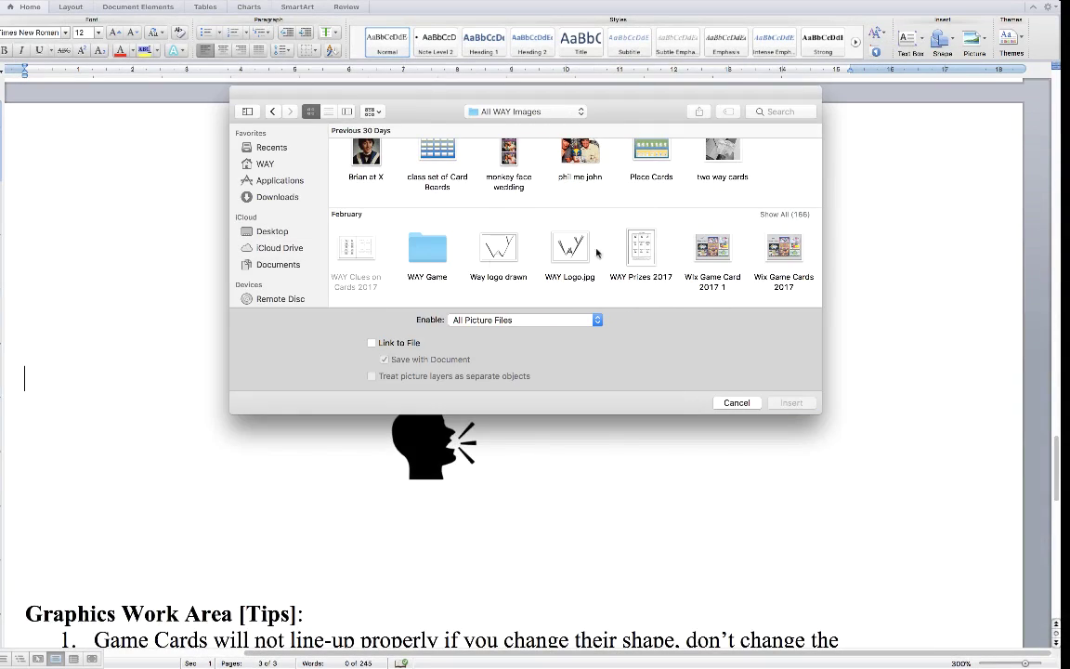
{"action": "double_click", "coordinate": [427, 249]}
{"action": "left_click", "coordinate": [649, 246]}
{"action": "left_click", "coordinate": [790, 403]}
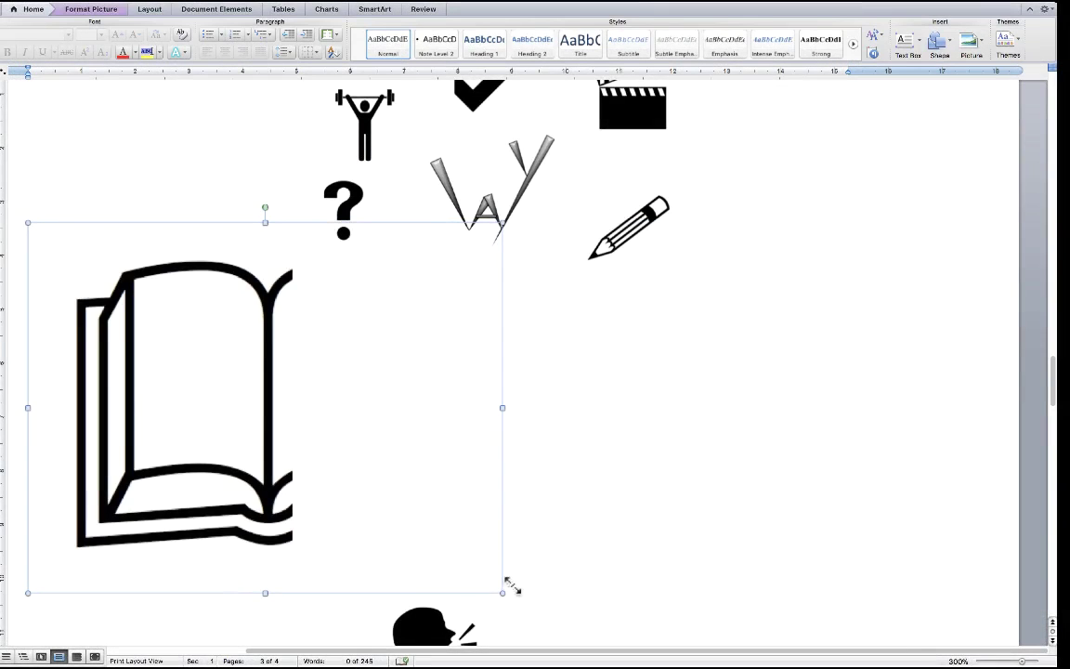
Shrink the book to icon size, set Through wrapping, and line it up beside the speaking head.
{"action": "mouse_move", "coordinate": [507, 586]}
{"action": "left_mouse_down"}
{"action": "mouse_move", "coordinate": [175, 394]}
{"action": "mouse_move", "coordinate": [177, 339]}
{"action": "mouse_move", "coordinate": [132, 305]}
{"action": "left_mouse_up"}
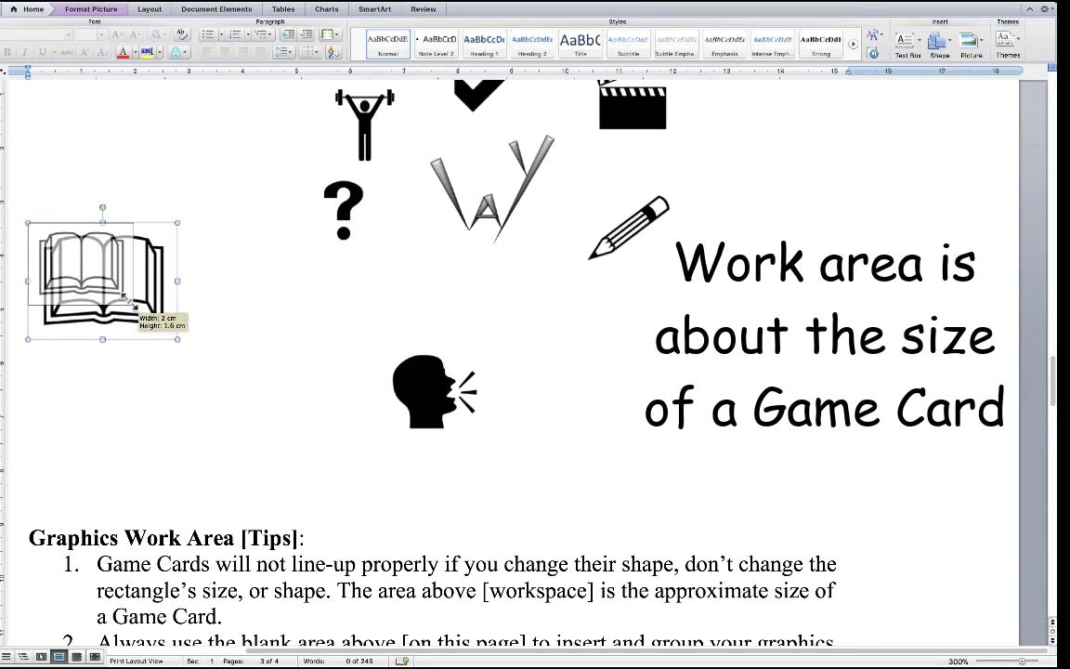
{"action": "left_click", "coordinate": [104, 12]}
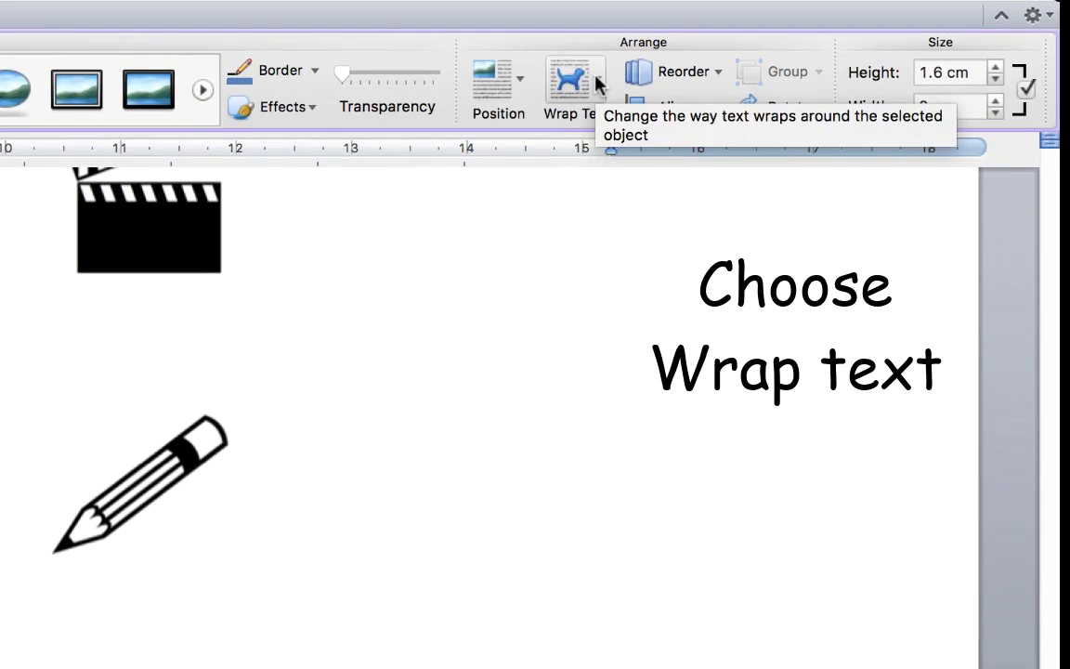
{"action": "left_click", "coordinate": [597, 84]}
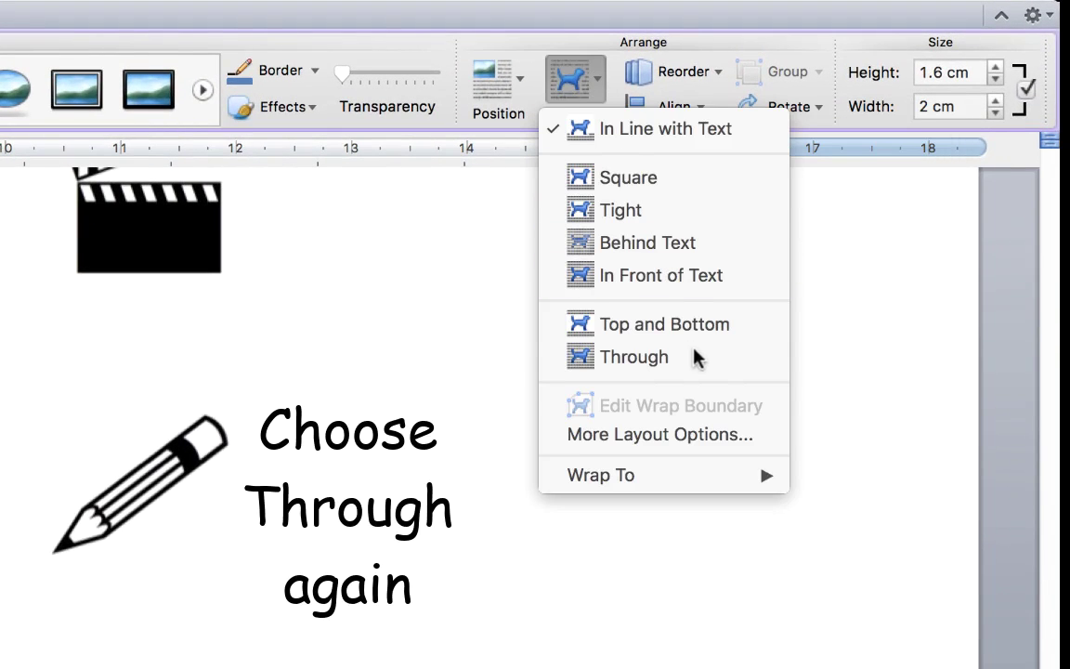
{"action": "left_click", "coordinate": [699, 362]}
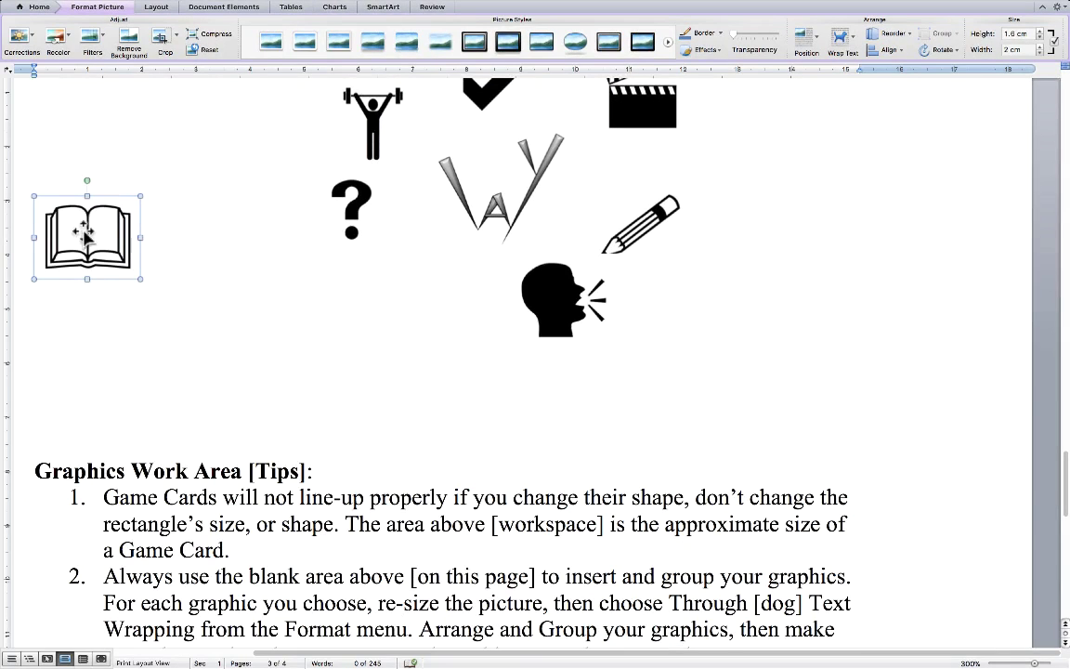
{"action": "left_click_drag", "start_coordinate": [100, 240], "coordinate": [412, 312]}
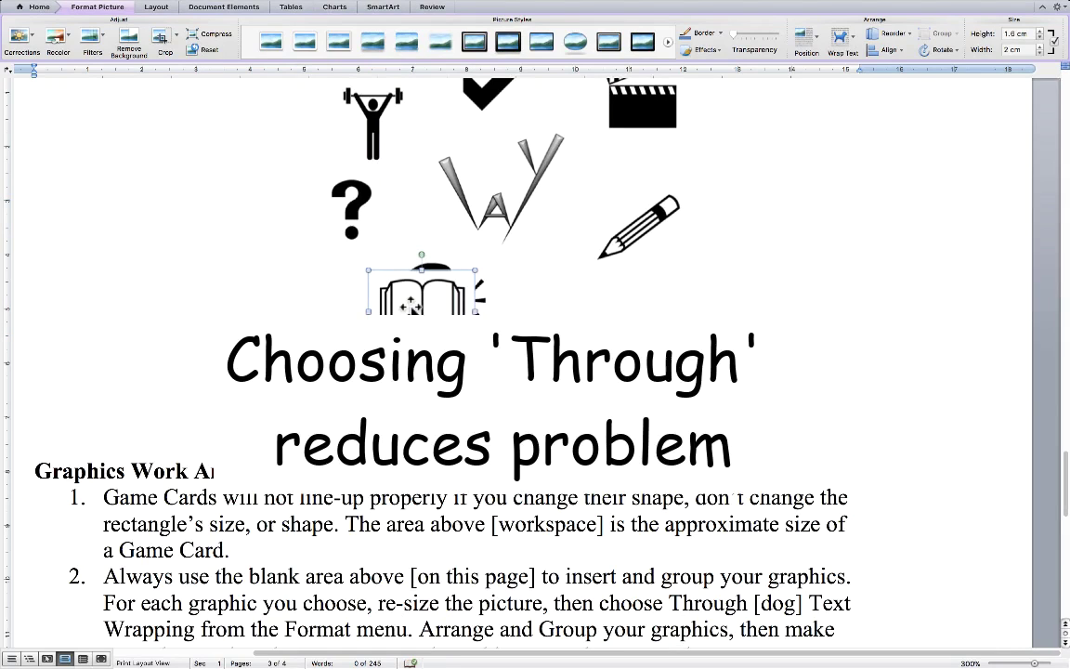
{"action": "left_click", "coordinate": [435, 268]}
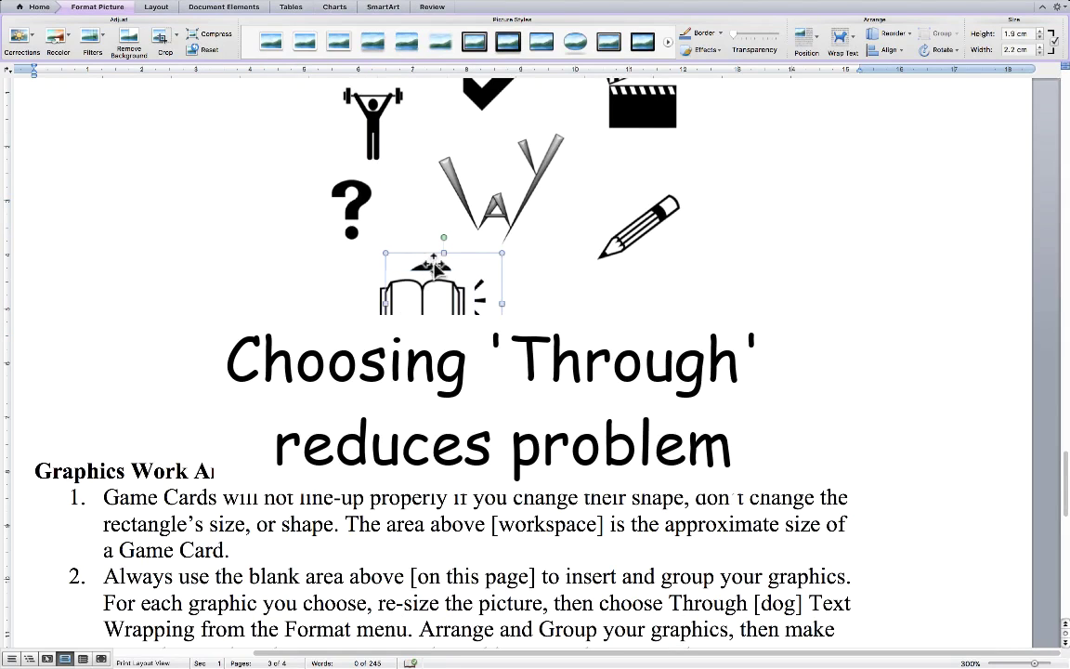
{"action": "left_click_drag", "start_coordinate": [435, 268], "coordinate": [557, 280]}
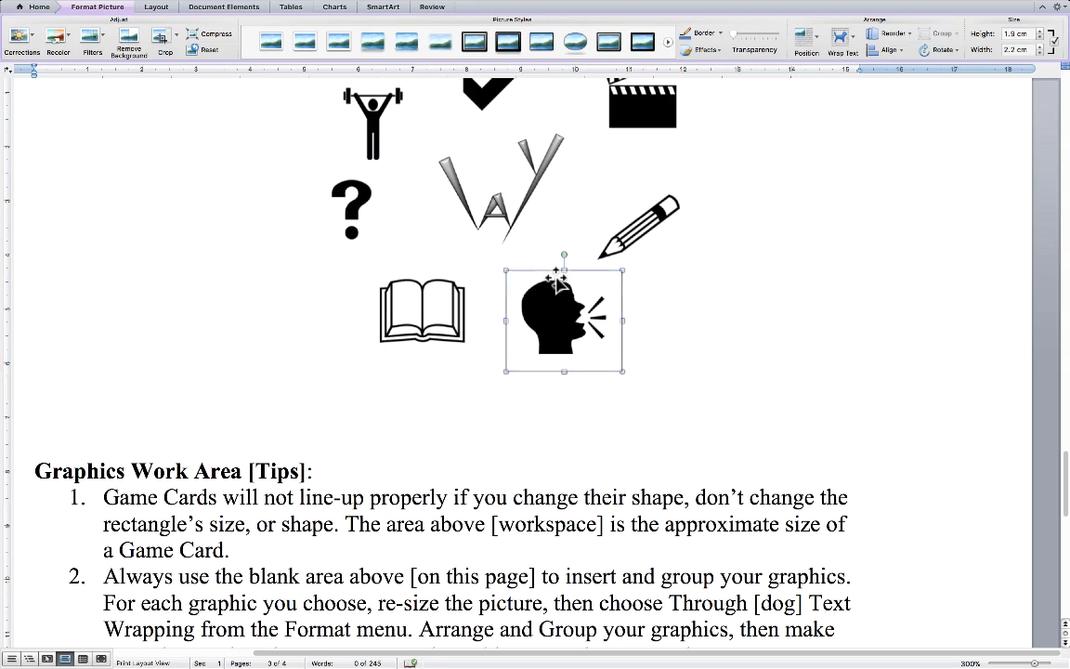
{"action": "left_click", "coordinate": [781, 254]}
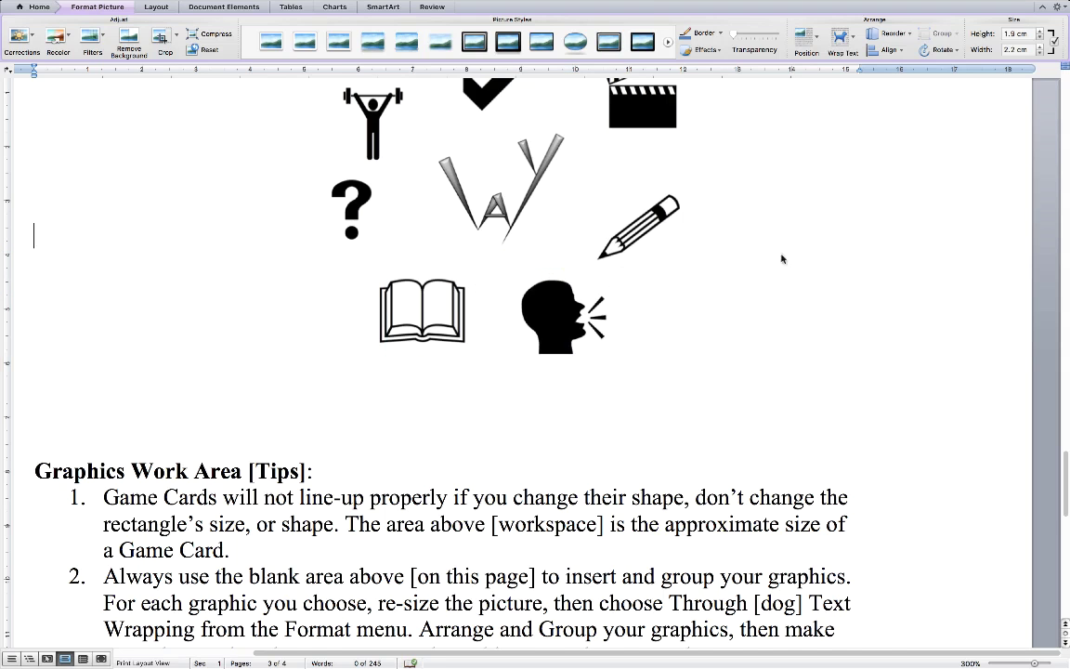
{"action": "left_click_drag", "start_coordinate": [1034, 663], "coordinate": [1025, 665]}
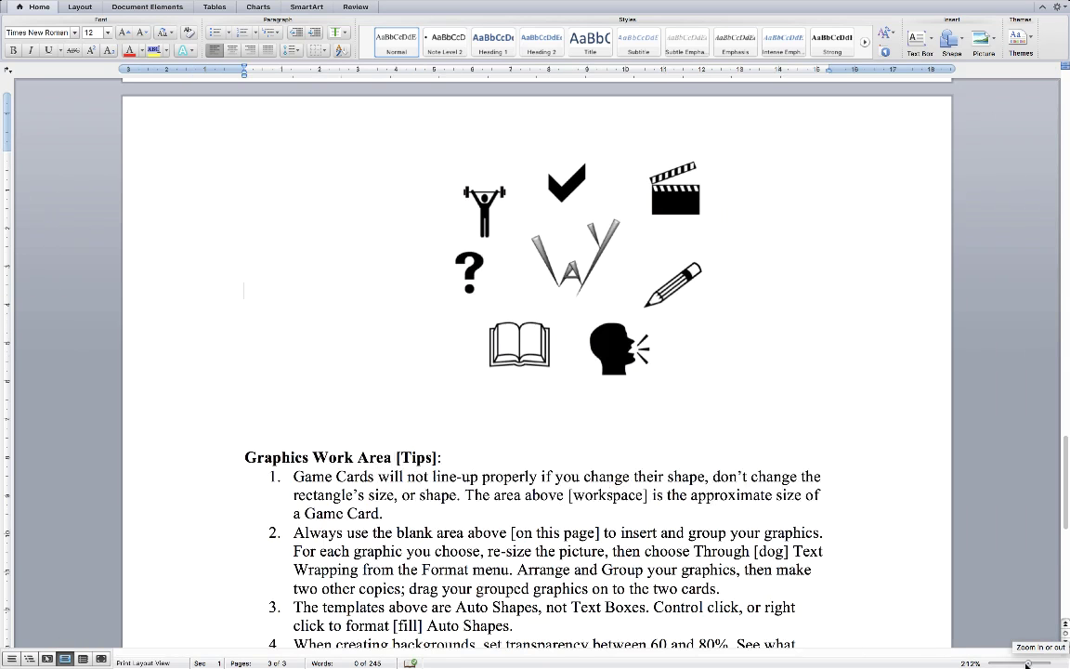
Group the weightlifter, speaking head, clapperboard, check mark and other symbols into one graphic.
{"action": "left_click", "coordinate": [498, 186]}
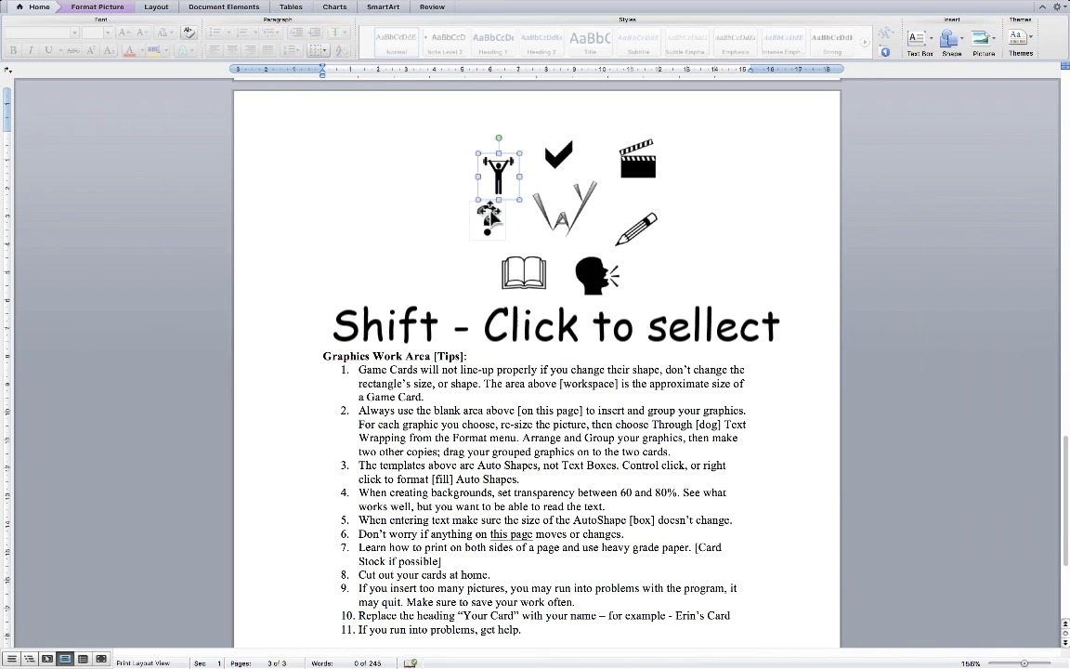
{"action": "left_click", "coordinate": [591, 292], "text": "shift"}
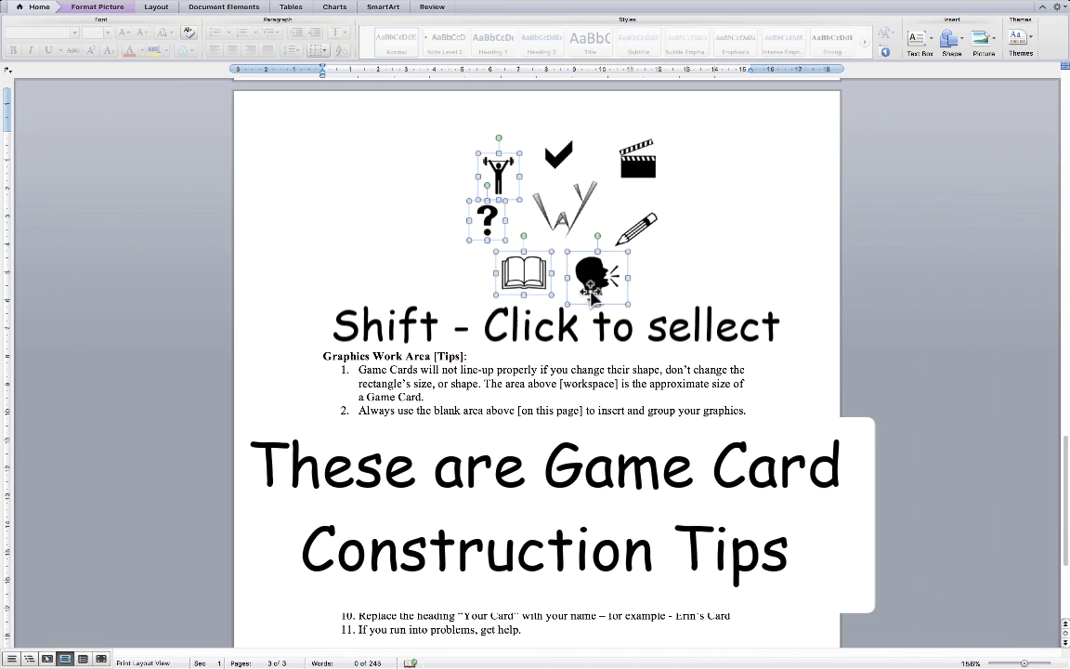
{"action": "left_click", "coordinate": [637, 160], "text": "shift"}
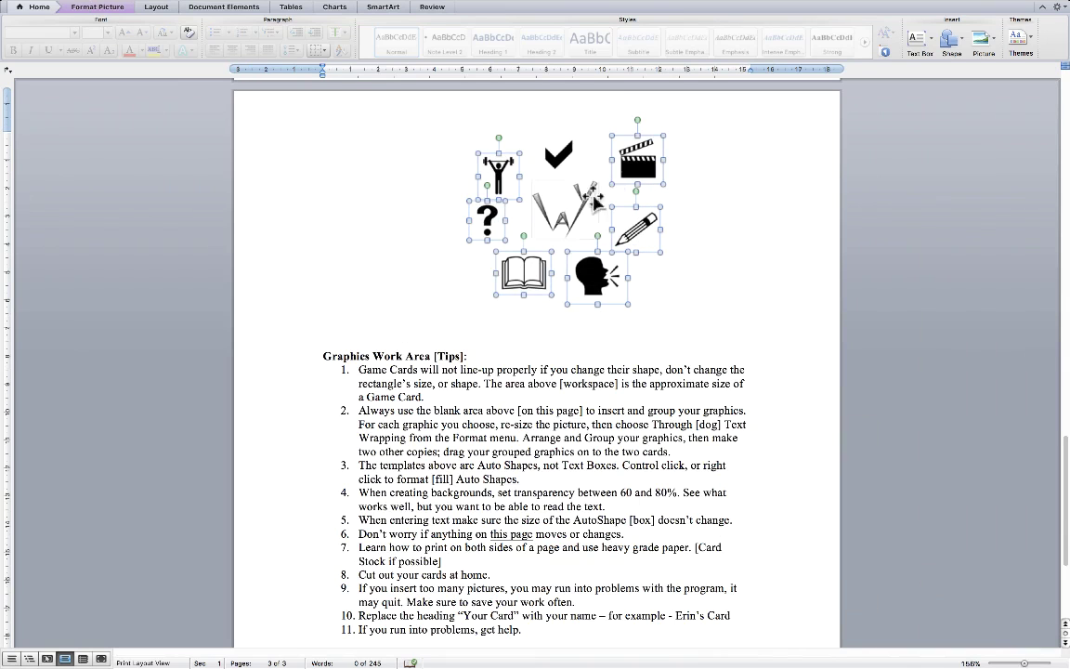
{"action": "left_click", "coordinate": [563, 160], "text": "shift"}
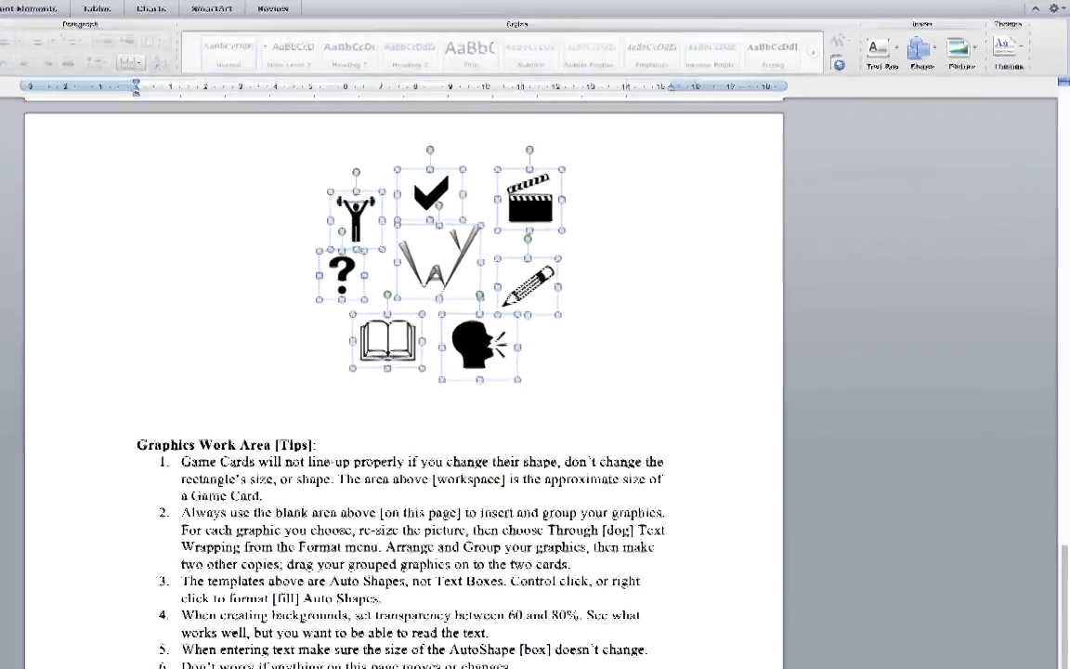
{"action": "left_click", "coordinate": [97, 7]}
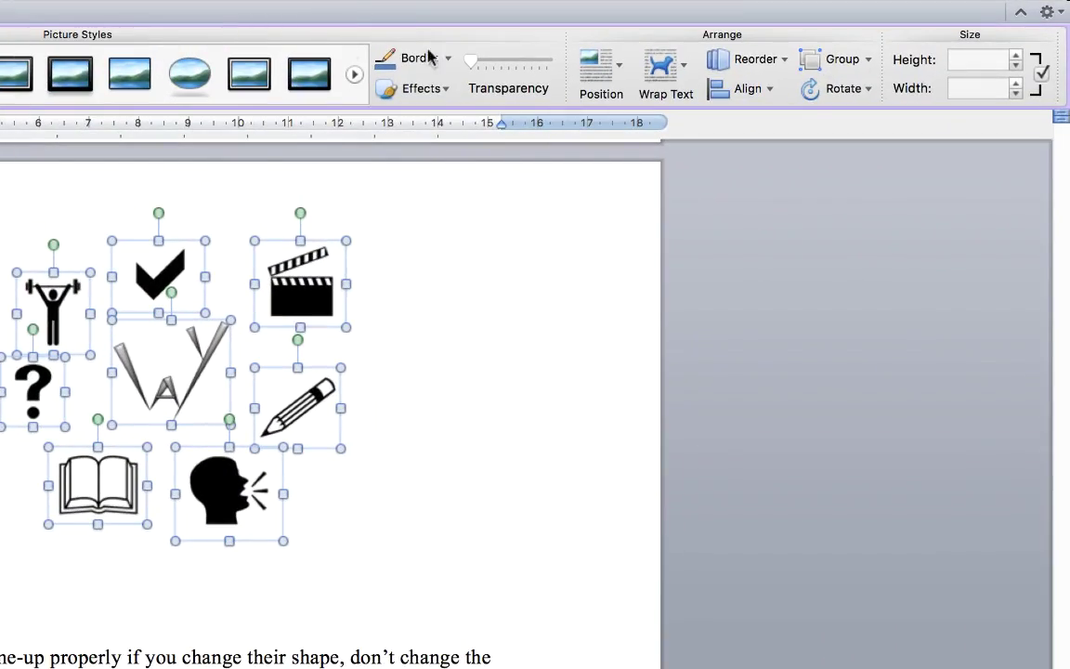
{"action": "left_click", "coordinate": [858, 66]}
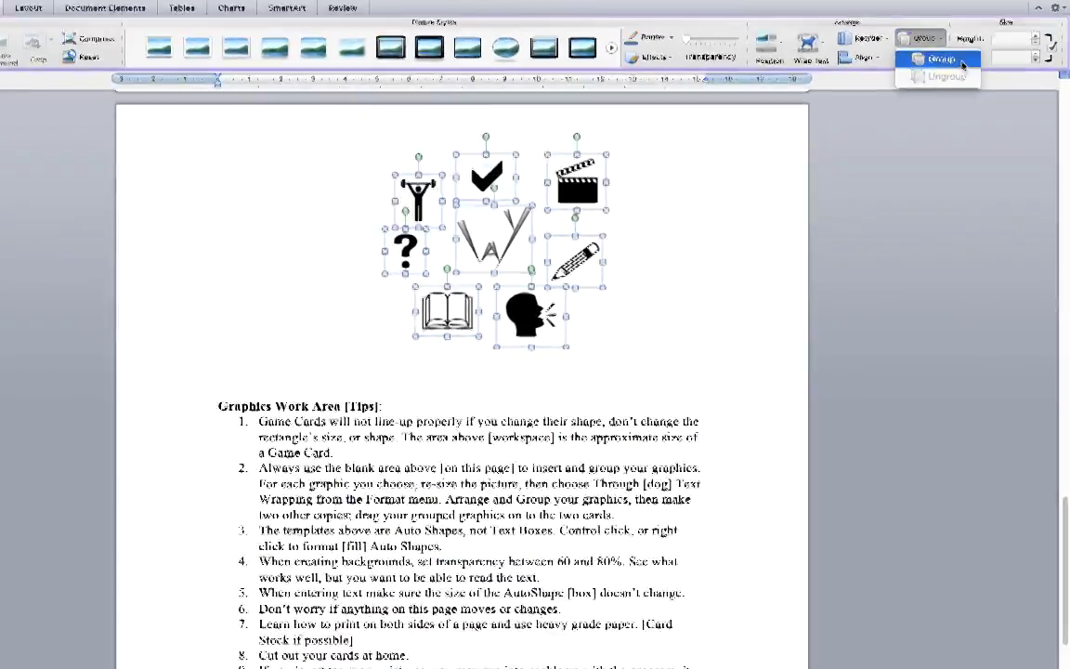
{"action": "left_click", "coordinate": [864, 93]}
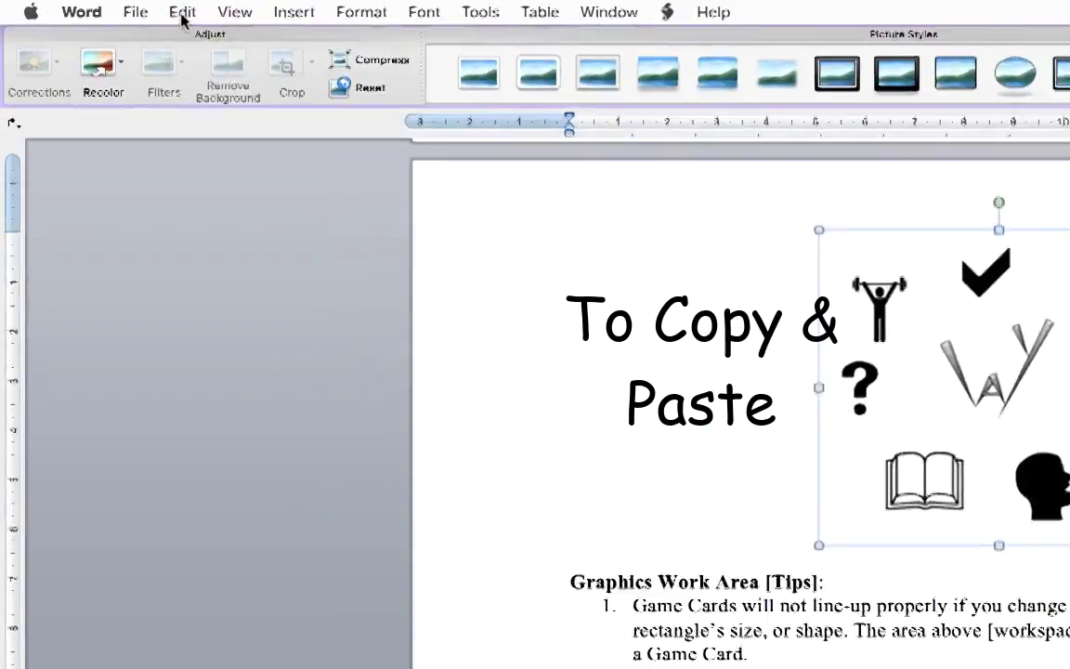
Copy the grouped symbol graphic and paste it onto the top sunset back card.
{"action": "left_click", "coordinate": [199, 14]}
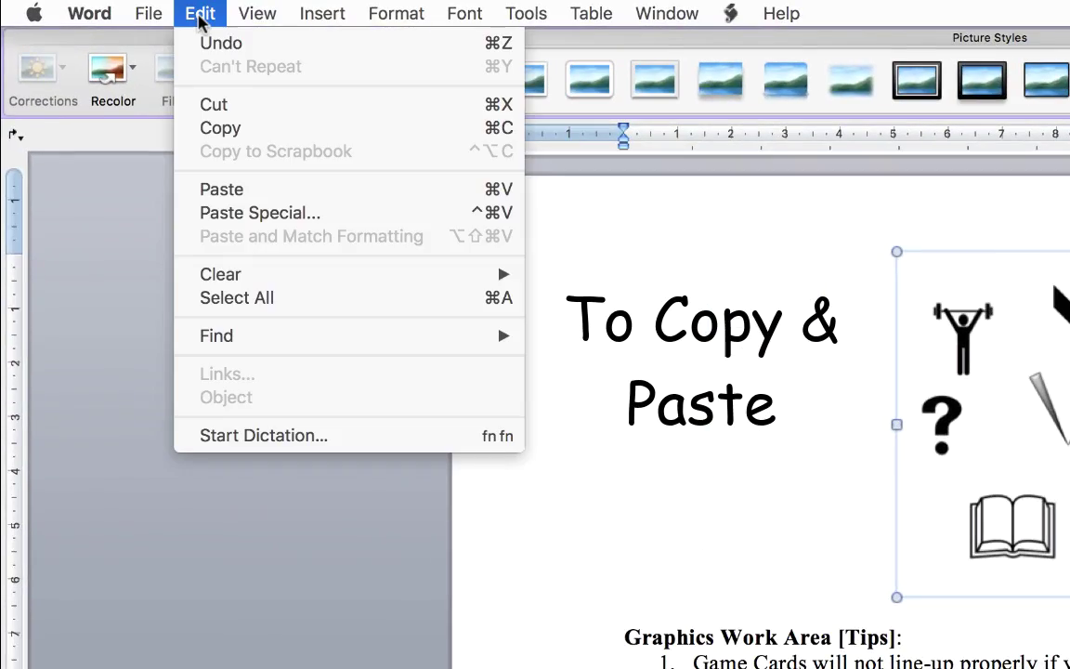
{"action": "left_click", "coordinate": [239, 137]}
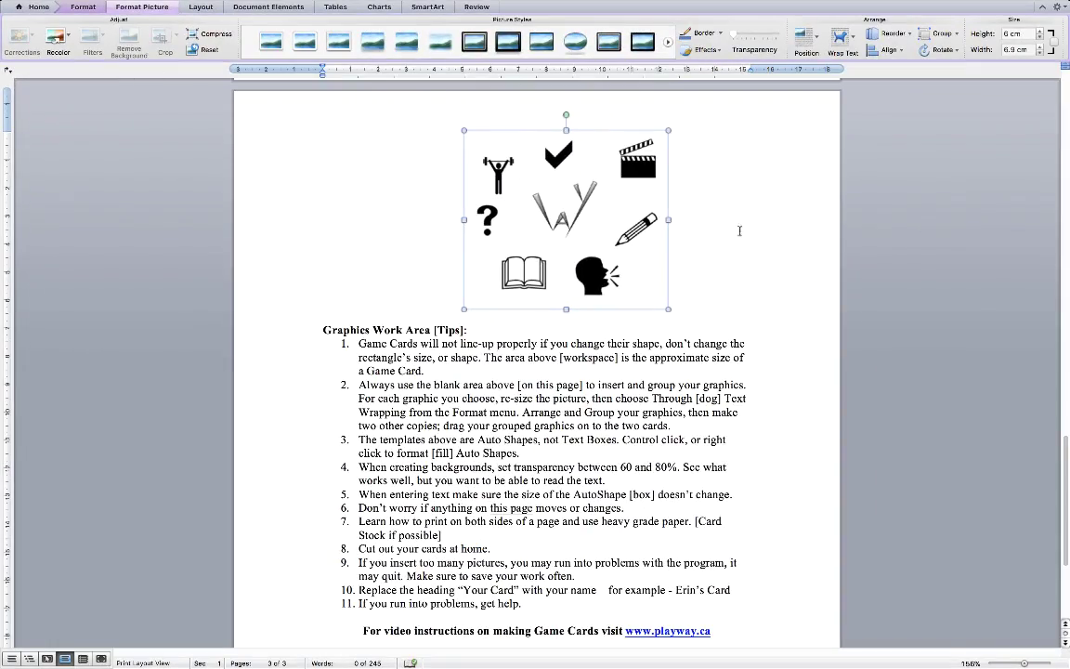
{"action": "left_click", "coordinate": [740, 230]}
{"action": "scroll", "coordinate": [748, 232], "scroll_direction": "up", "scroll_amount": 8}
{"action": "scroll", "coordinate": [753, 234], "scroll_direction": "up", "scroll_amount": 2}
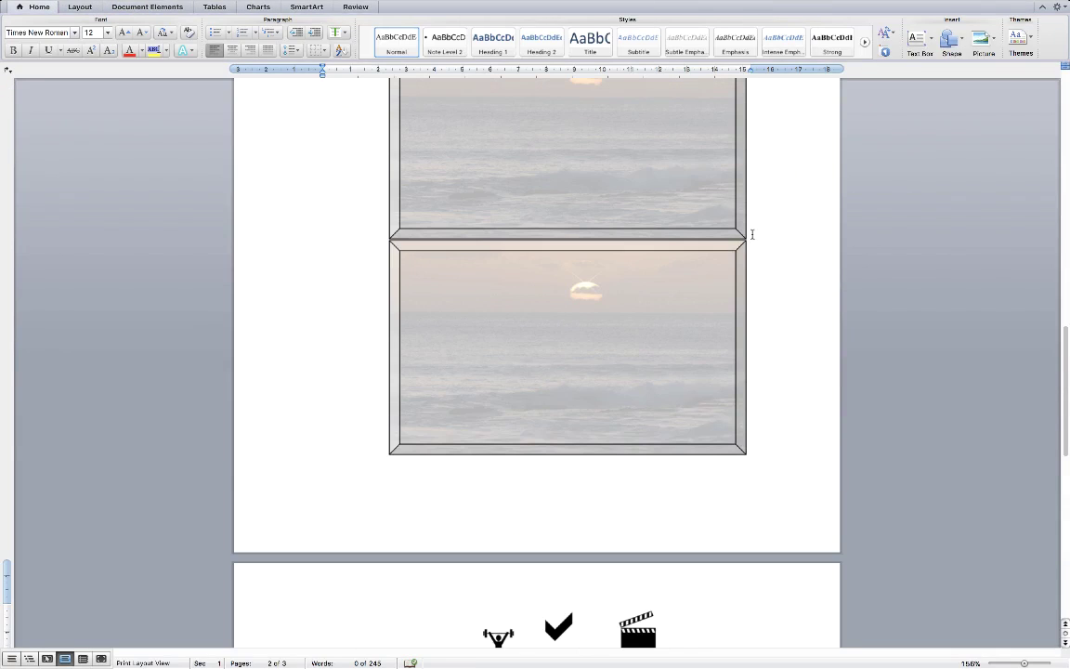
{"action": "left_click", "coordinate": [536, 285]}
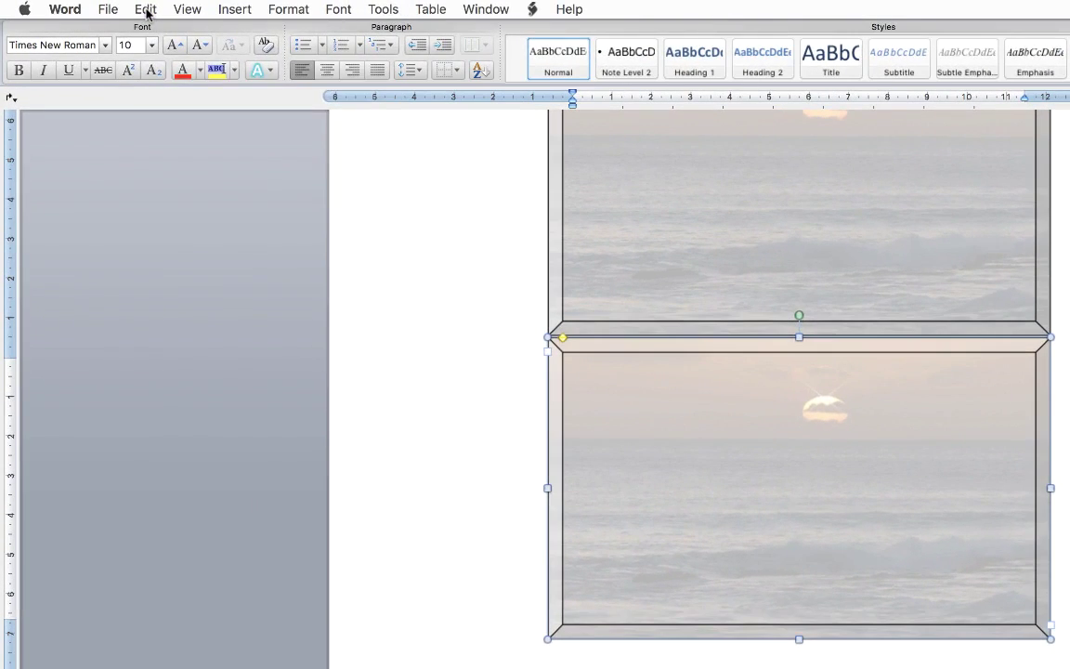
{"action": "left_click", "coordinate": [146, 11]}
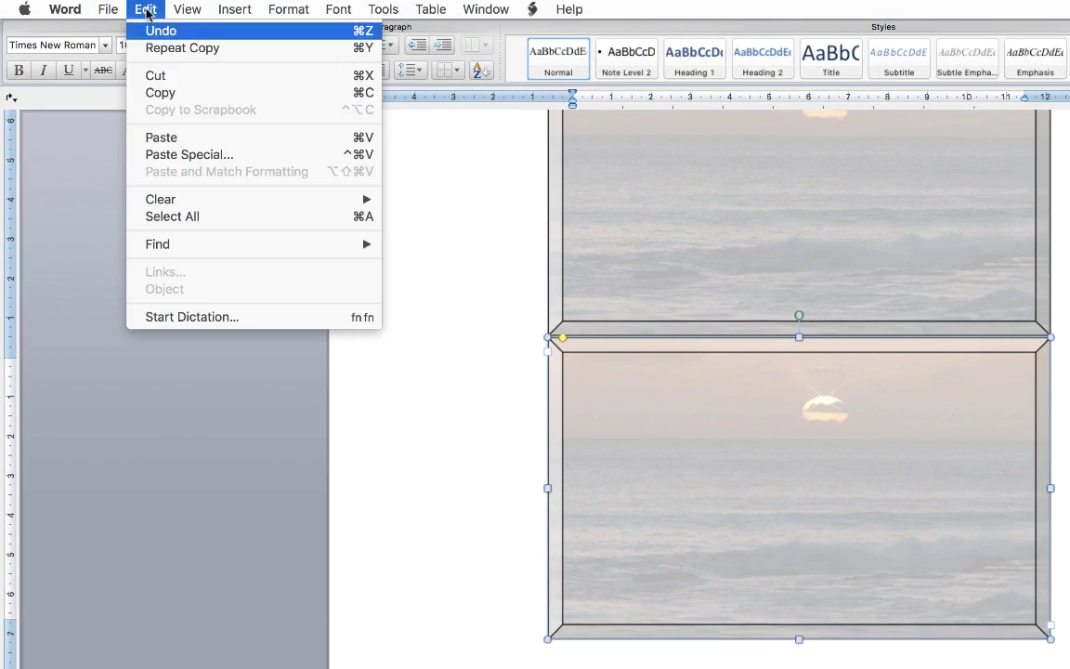
{"action": "key", "text": "Down"}
{"action": "key", "text": "Down"}
{"action": "key", "text": "Down"}
{"action": "key", "text": "Up"}
{"action": "left_click", "coordinate": [177, 139]}
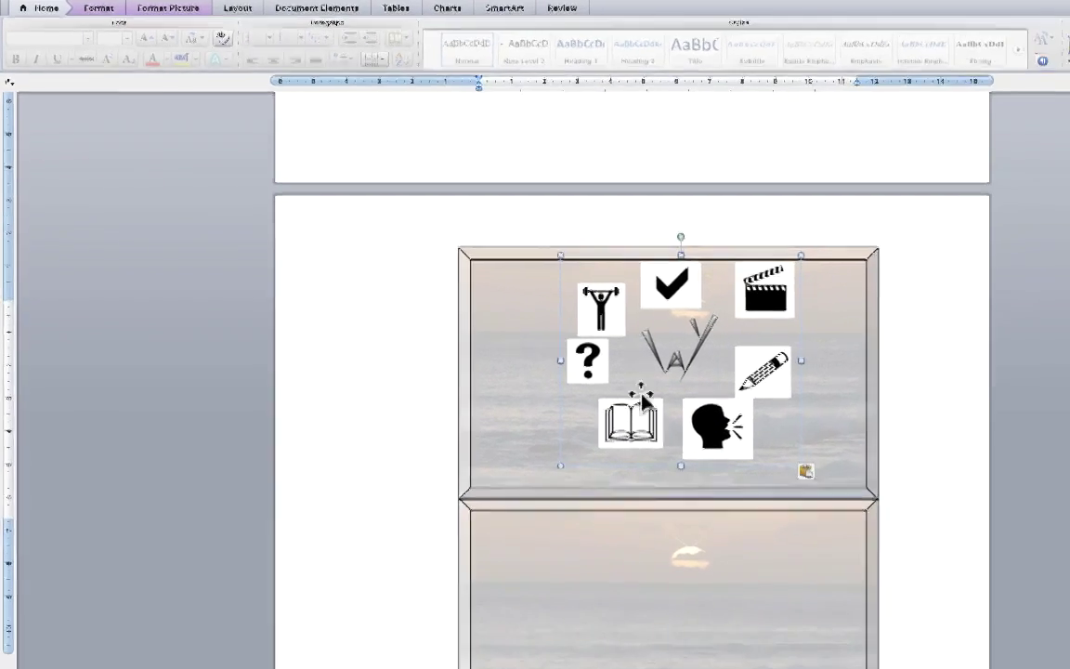
Paste a second copy of the symbol group for the middle back card.
{"action": "left_click", "coordinate": [552, 512]}
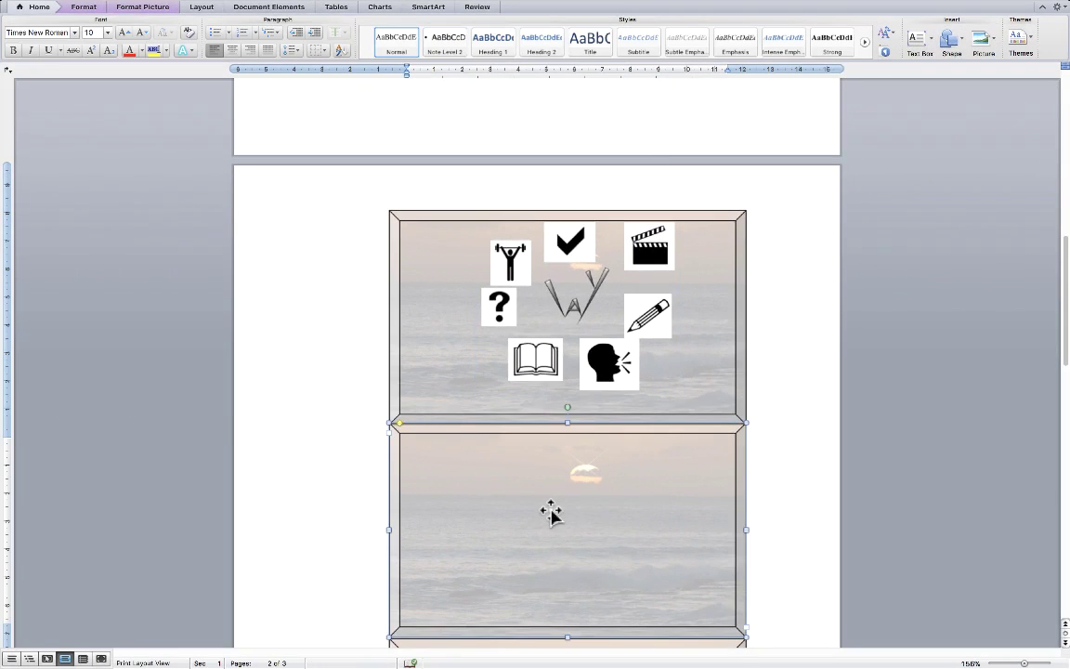
{"action": "left_click", "coordinate": [103, 8]}
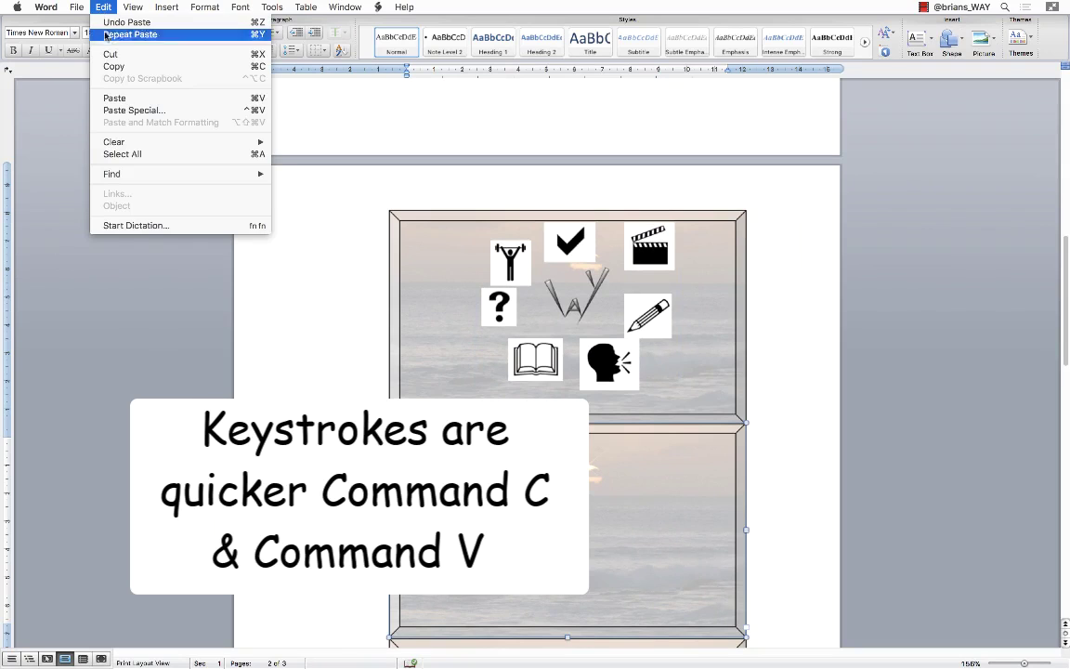
{"action": "left_click", "coordinate": [123, 98]}
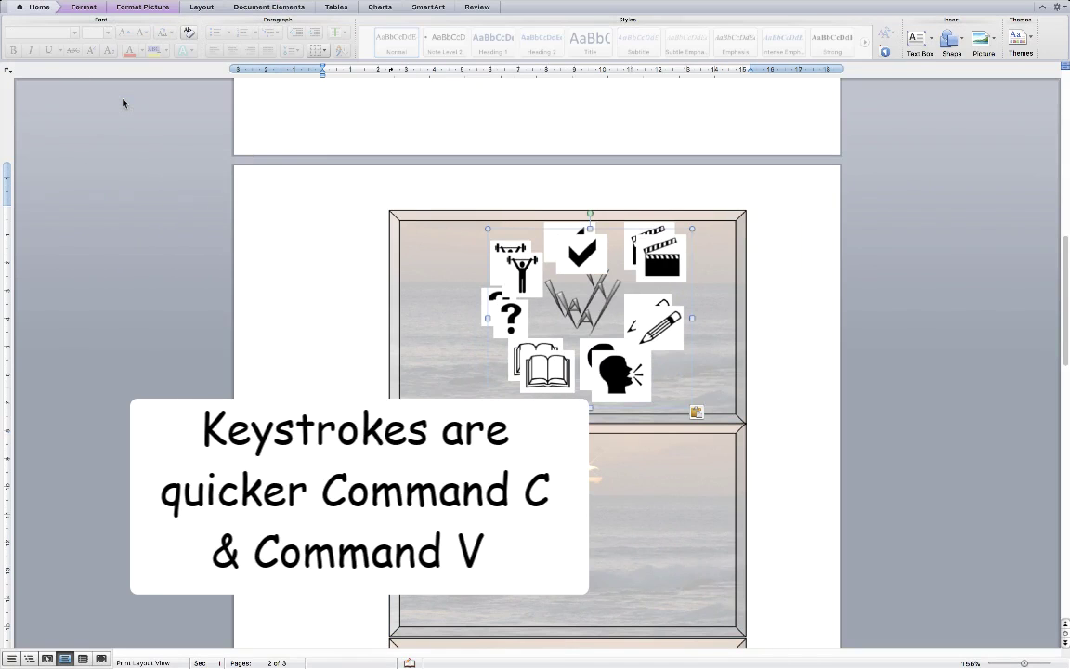
{"action": "left_click_drag", "start_coordinate": [635, 279], "coordinate": [610, 523]}
{"action": "left_click", "coordinate": [778, 303]}
{"action": "left_click", "coordinate": [641, 312]}
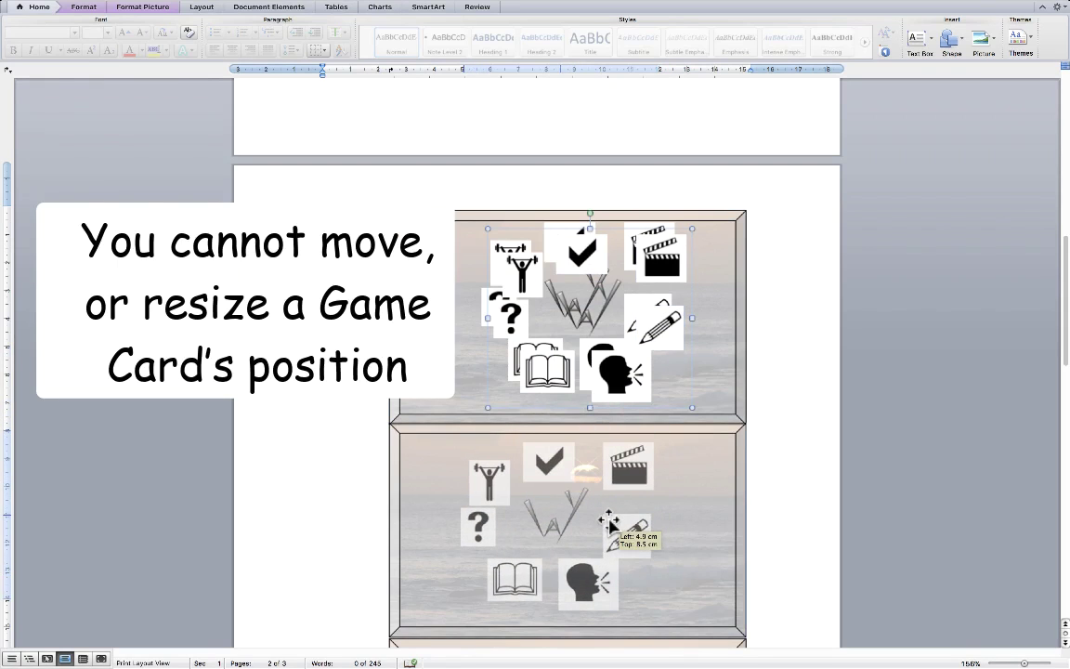
{"action": "key", "text": "Escape"}
Paste a third copy and drag it onto the bottom back card.
{"action": "left_click", "coordinate": [688, 429]}
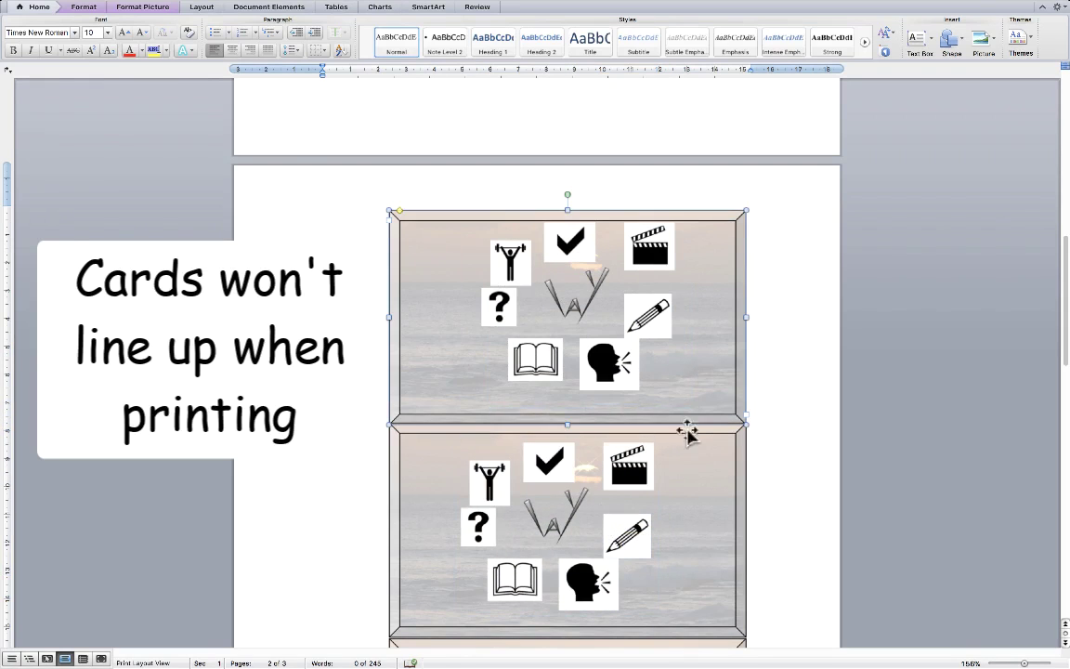
{"action": "scroll", "coordinate": [669, 514], "scroll_direction": "down", "scroll_amount": 5}
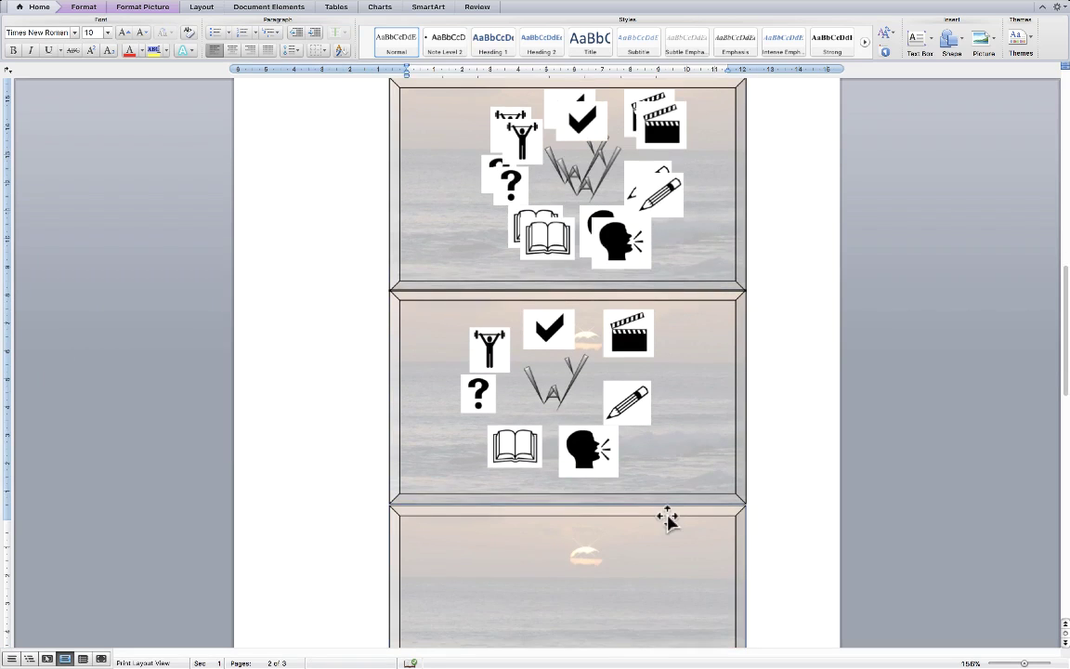
{"action": "key", "text": "ctrl+v"}
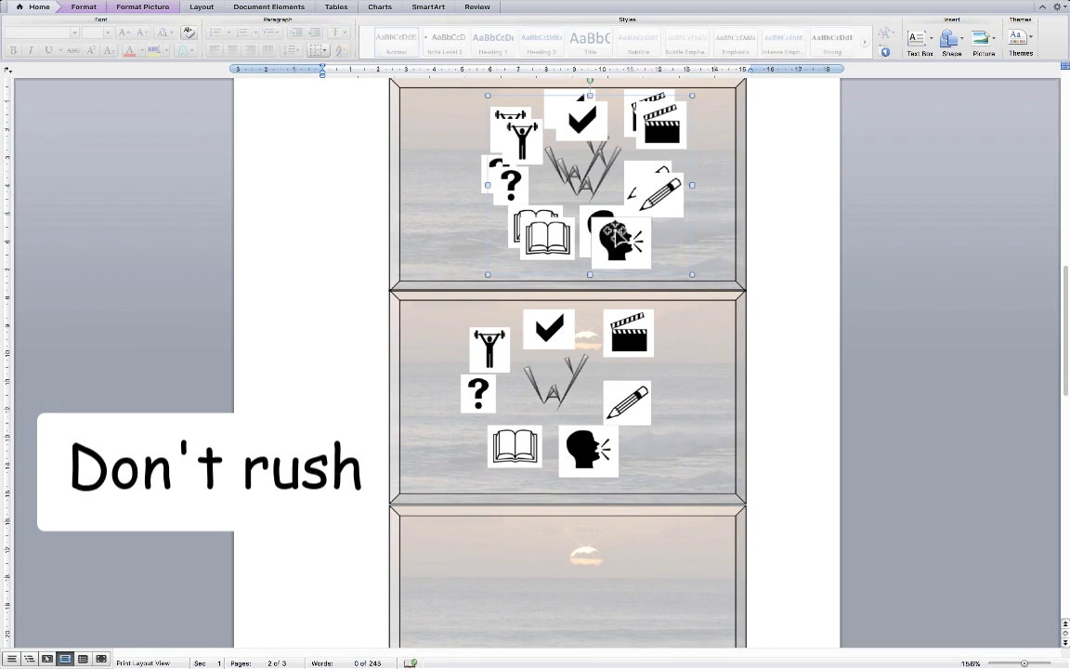
{"action": "left_click_drag", "start_coordinate": [616, 233], "coordinate": [576, 615]}
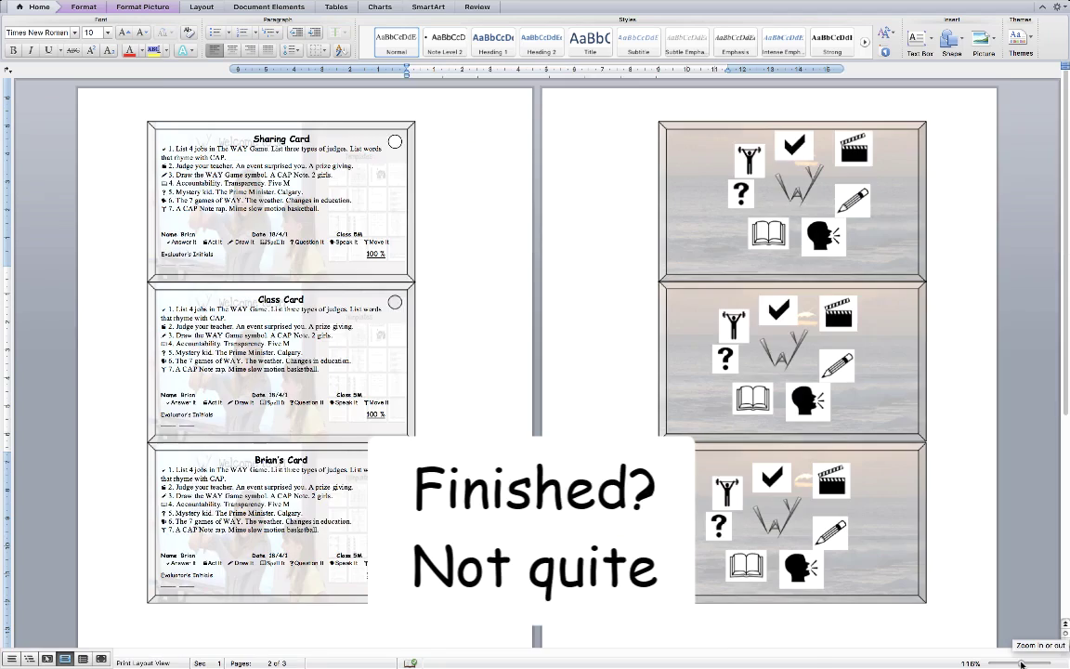
Replace the top back card's sunset photo with a tiled Newsprint texture at 70% transparency.
{"action": "left_click", "coordinate": [663, 233]}
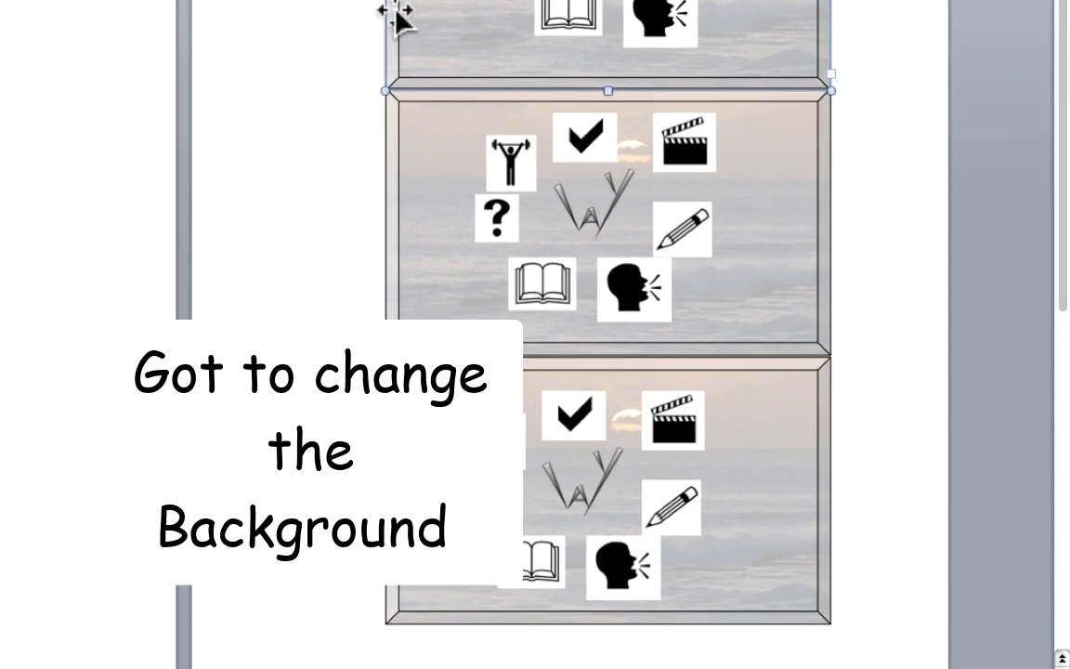
{"action": "right_click", "coordinate": [398, 18]}
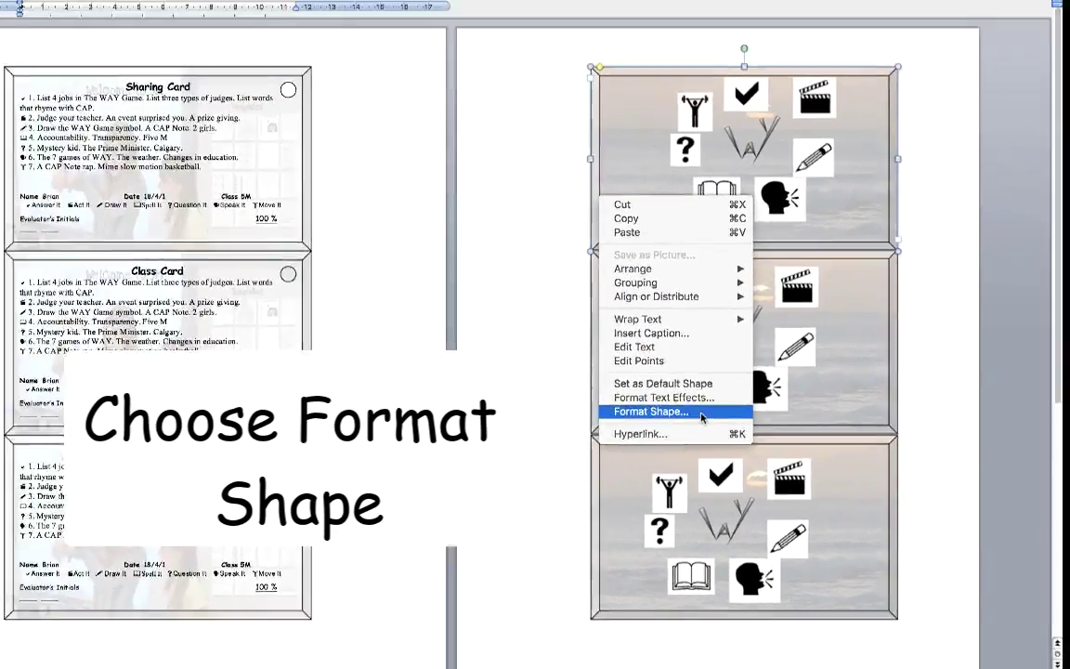
{"action": "left_click", "coordinate": [701, 413]}
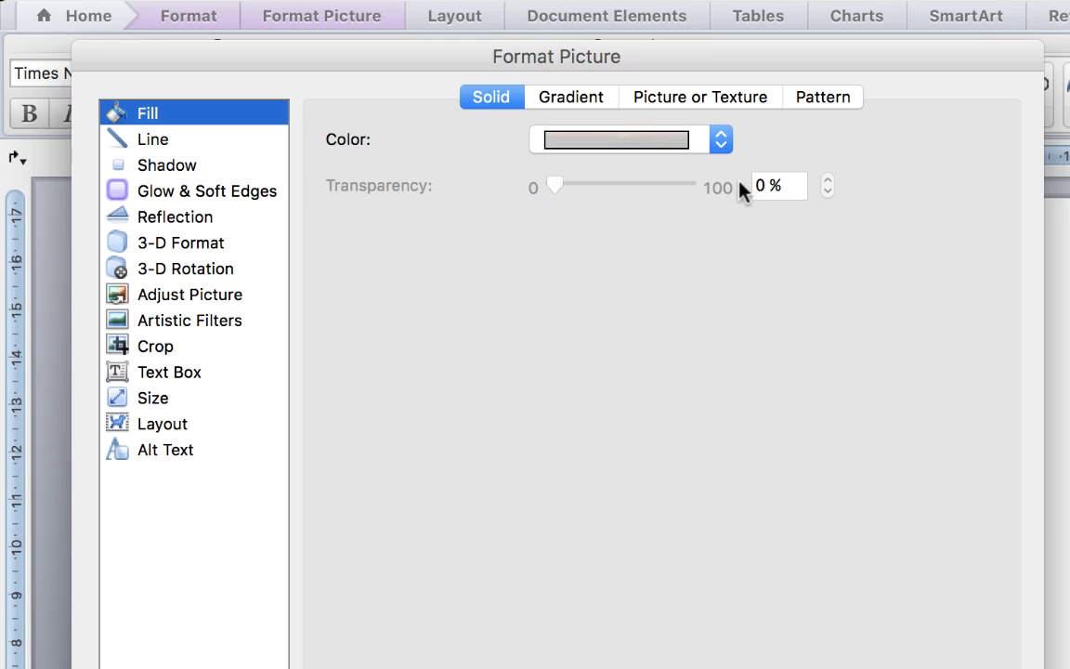
{"action": "left_click", "coordinate": [764, 96]}
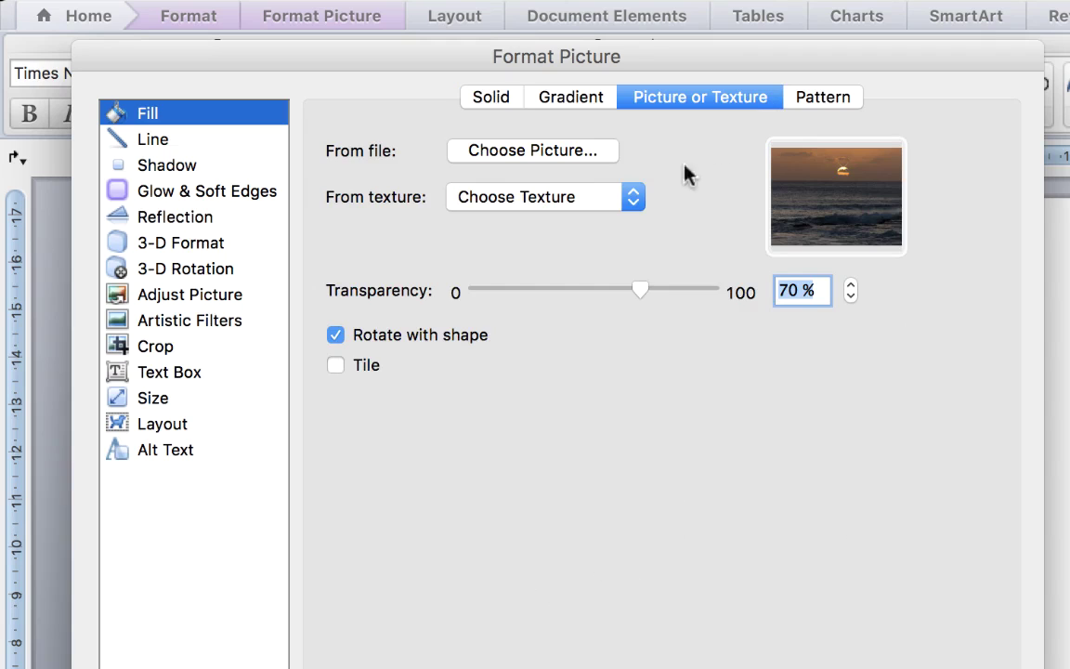
{"action": "left_click", "coordinate": [635, 198]}
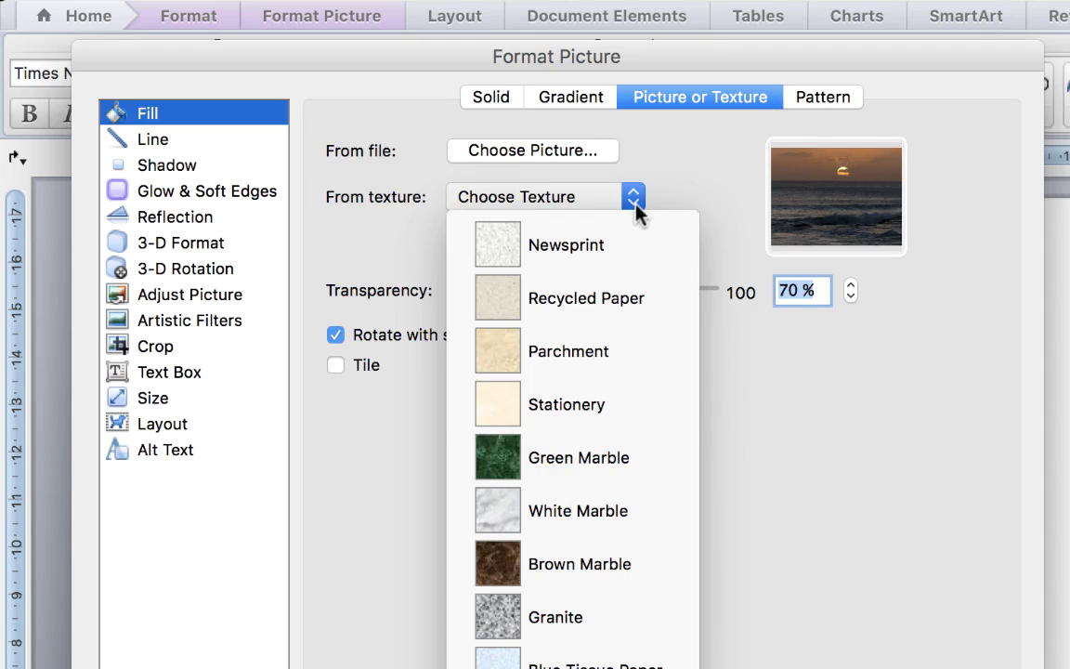
{"action": "left_click", "coordinate": [614, 248]}
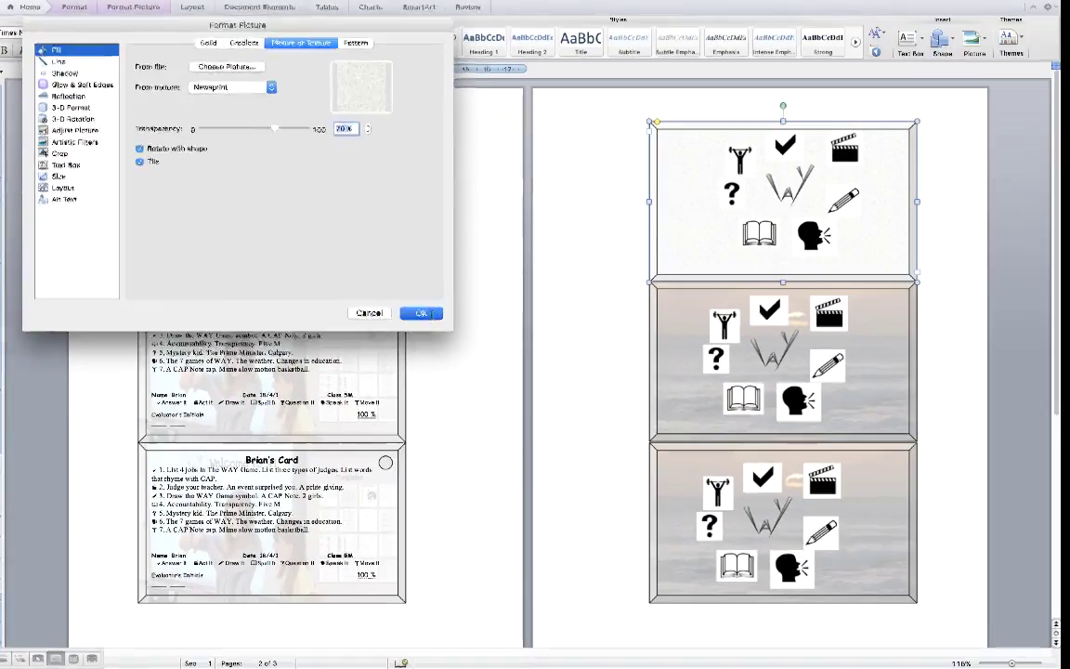
{"action": "left_click", "coordinate": [420, 313]}
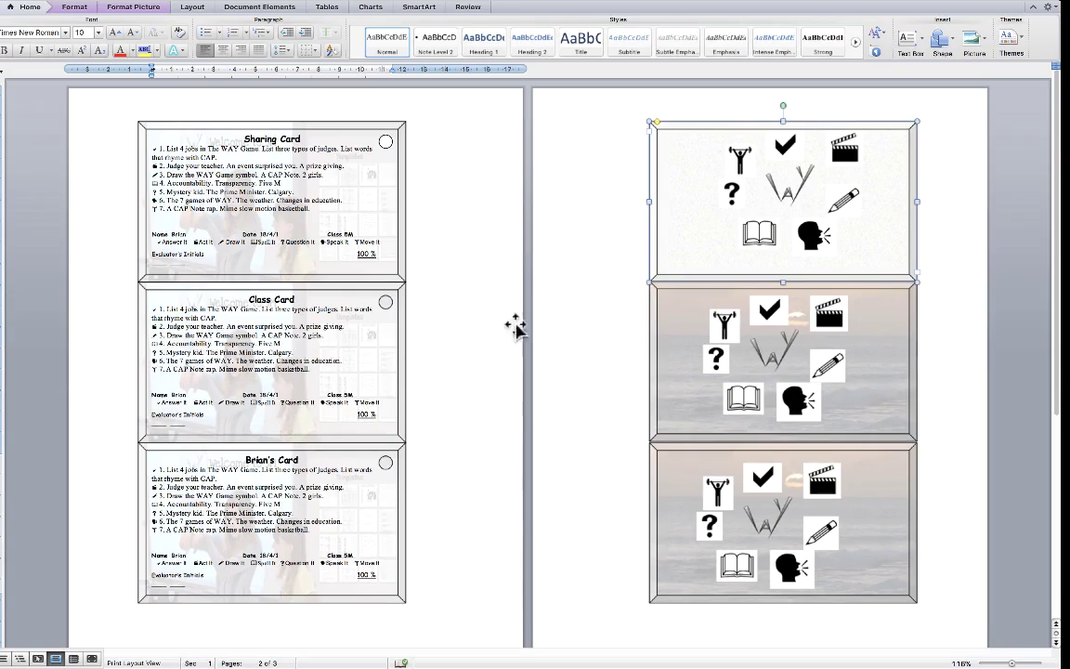
{"action": "left_click", "coordinate": [652, 342]}
Fill the middle back card with the tiled Newsprint texture.
{"action": "right_click", "coordinate": [654, 343]}
{"action": "left_click", "coordinate": [707, 532]}
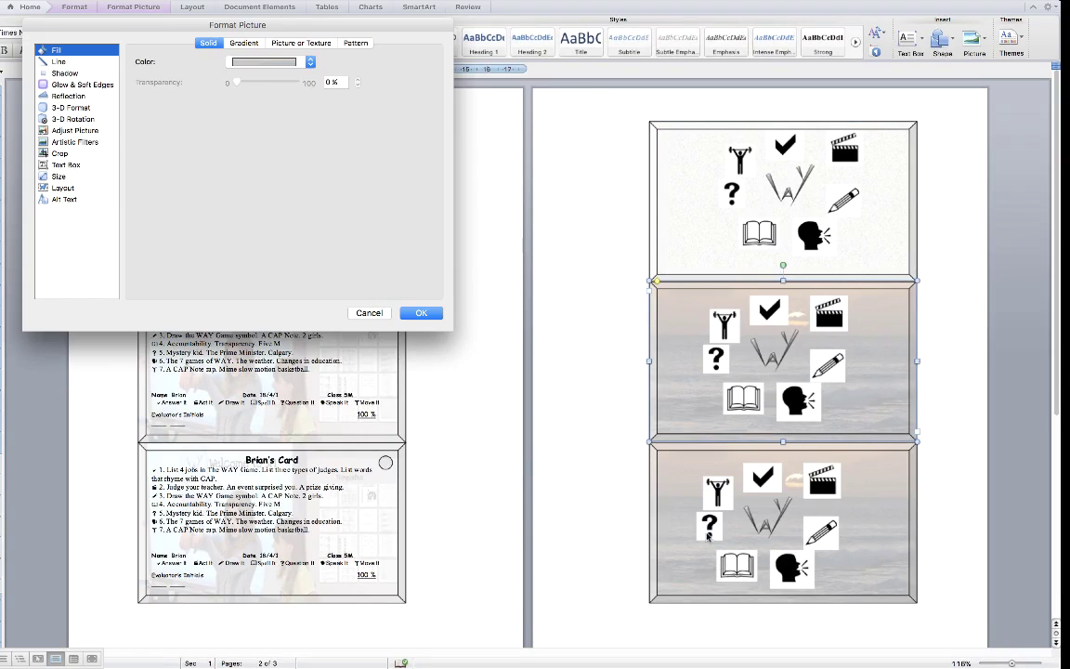
{"action": "left_click", "coordinate": [300, 43]}
{"action": "left_click", "coordinate": [233, 88]}
{"action": "left_click", "coordinate": [267, 113]}
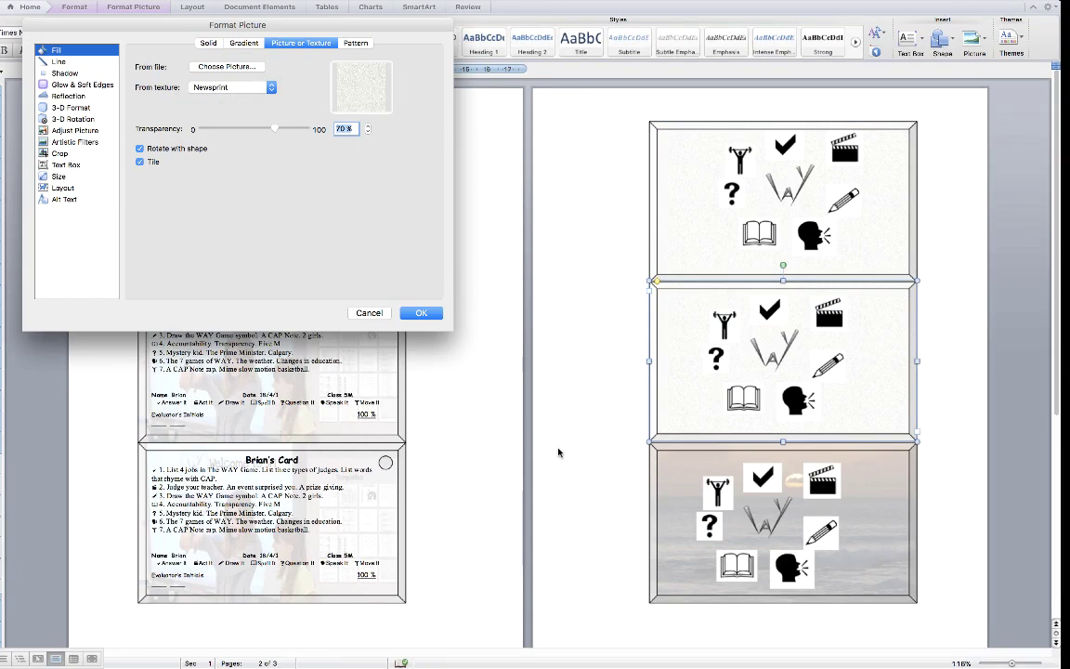
{"action": "left_click", "coordinate": [423, 314]}
Fill the bottom back card with the tiled Newsprint texture as well.
{"action": "left_click", "coordinate": [656, 494]}
{"action": "right_click", "coordinate": [657, 494]}
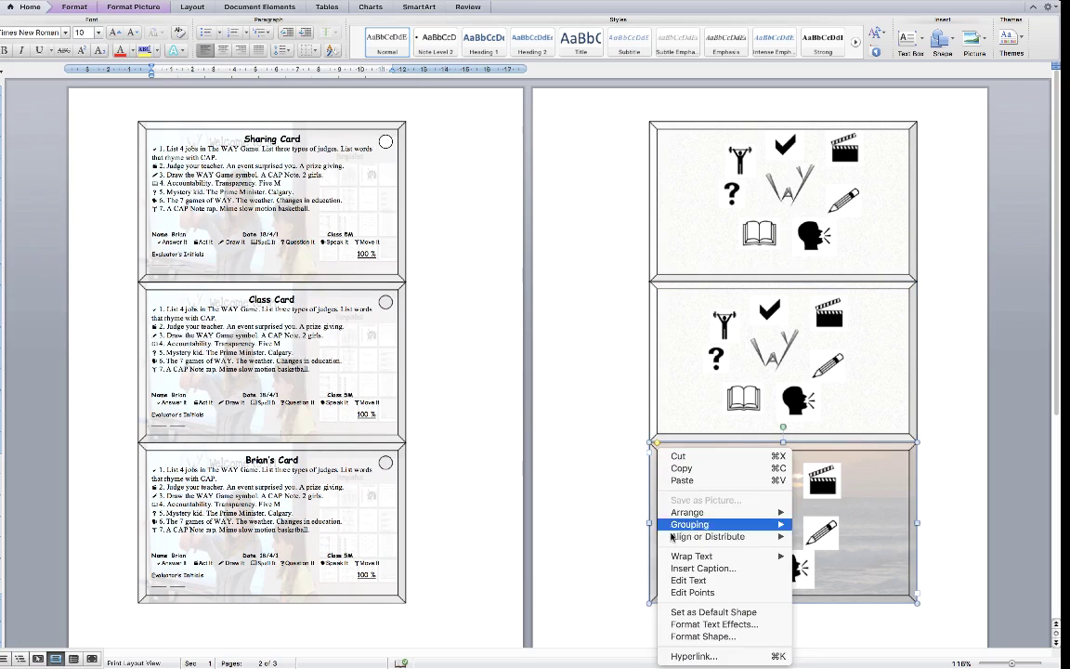
{"action": "left_click", "coordinate": [692, 635]}
{"action": "left_click", "coordinate": [300, 43]}
{"action": "left_click", "coordinate": [233, 88]}
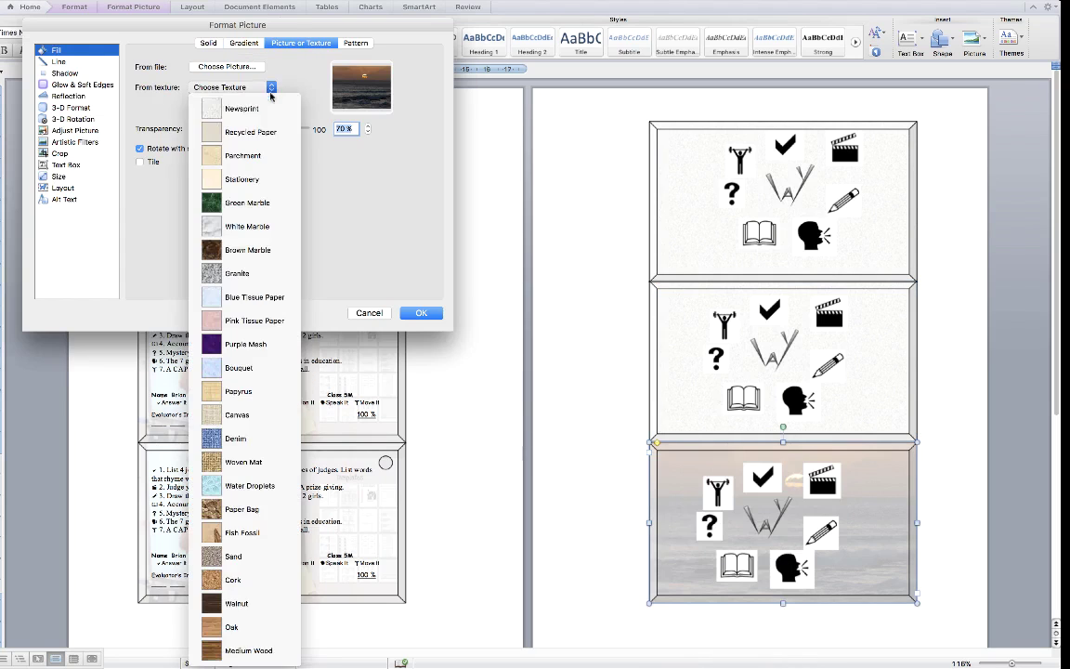
{"action": "left_click", "coordinate": [270, 108]}
{"action": "left_click", "coordinate": [435, 314]}
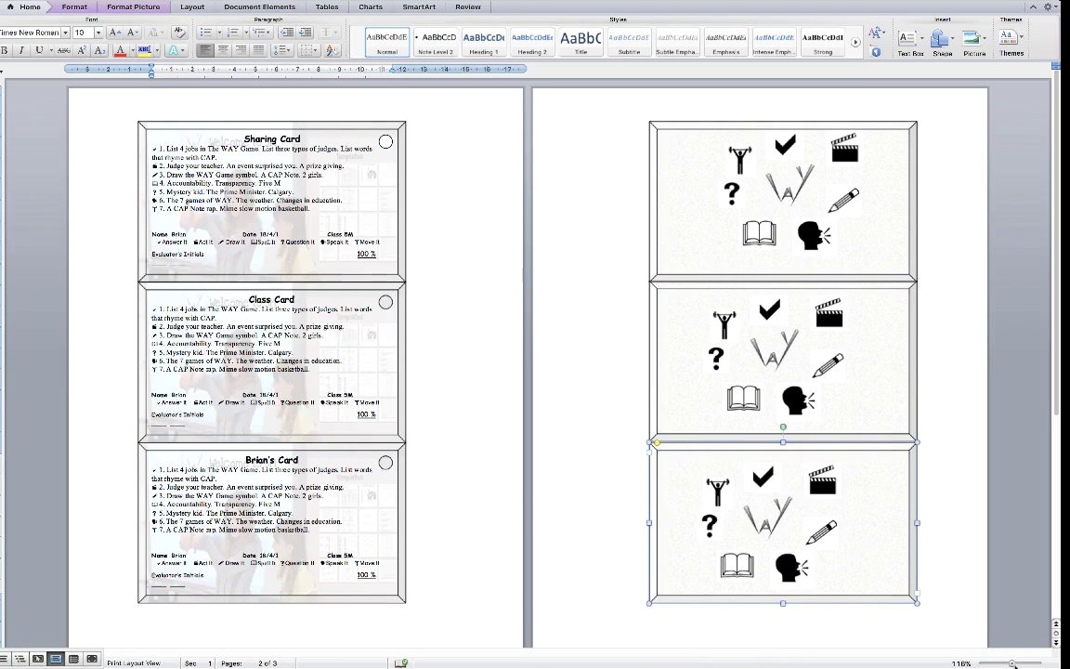
{"action": "left_click_drag", "start_coordinate": [1012, 665], "coordinate": [1004, 664]}
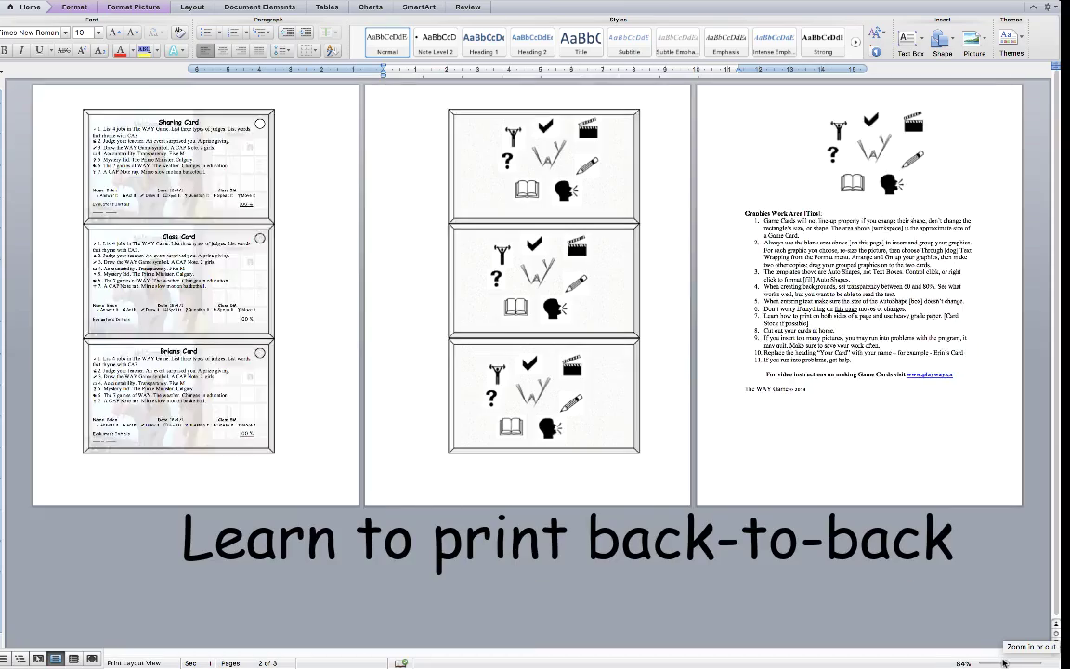